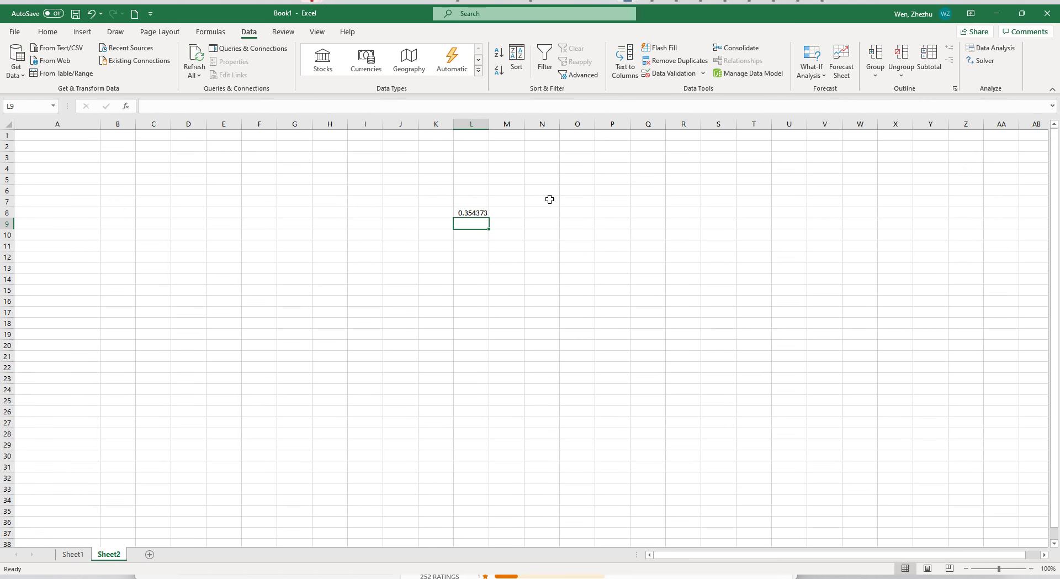
# Step: Fill the RAND formula from L8 across L8:S24, and enter 3 in J13 and 5 in J16
pyautogui.click(484, 215)
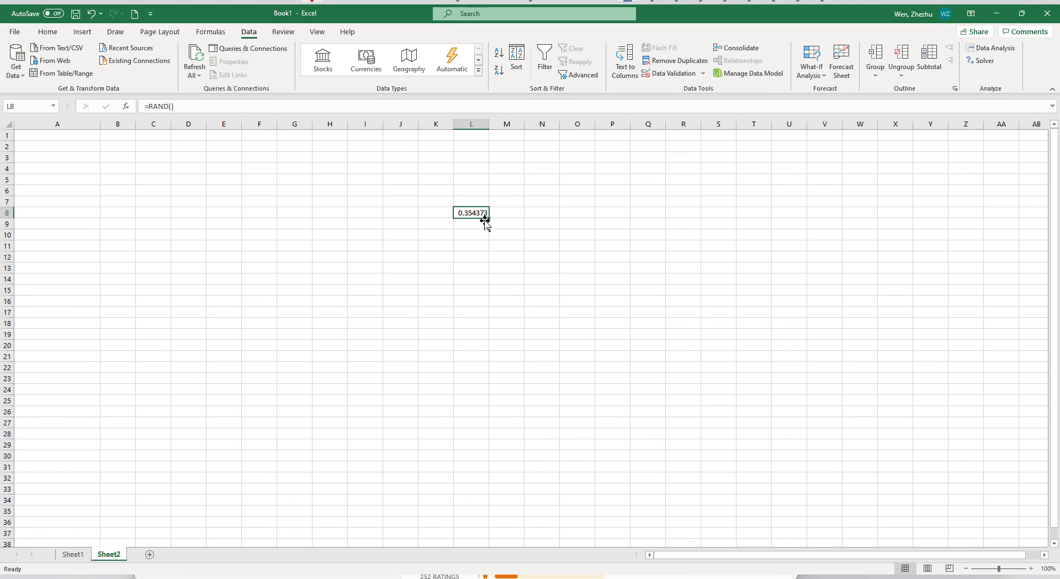
pyautogui.moveTo(485, 220); pyautogui.dragTo(726, 396)
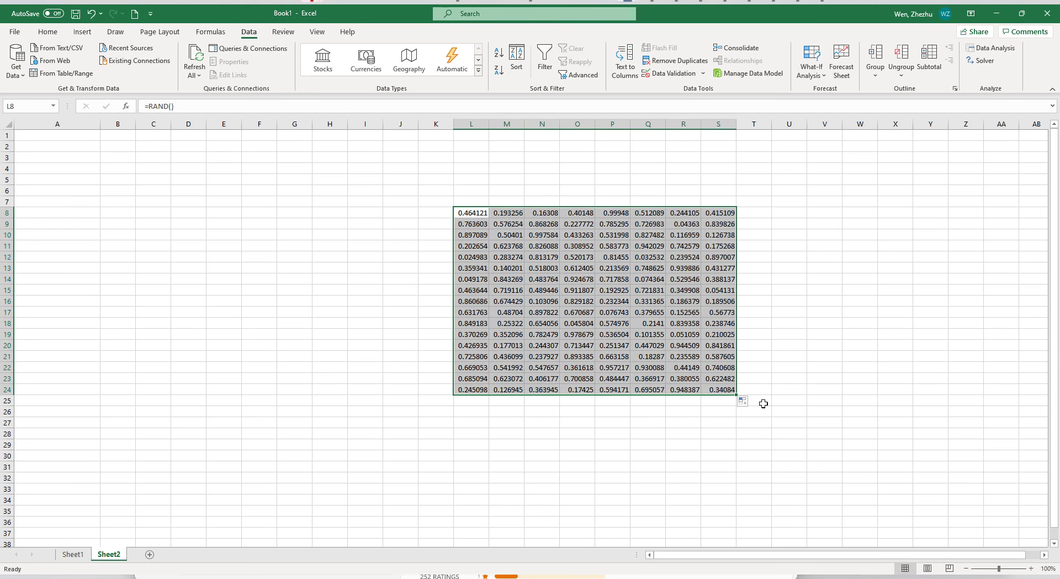
pyautogui.click(405, 269)
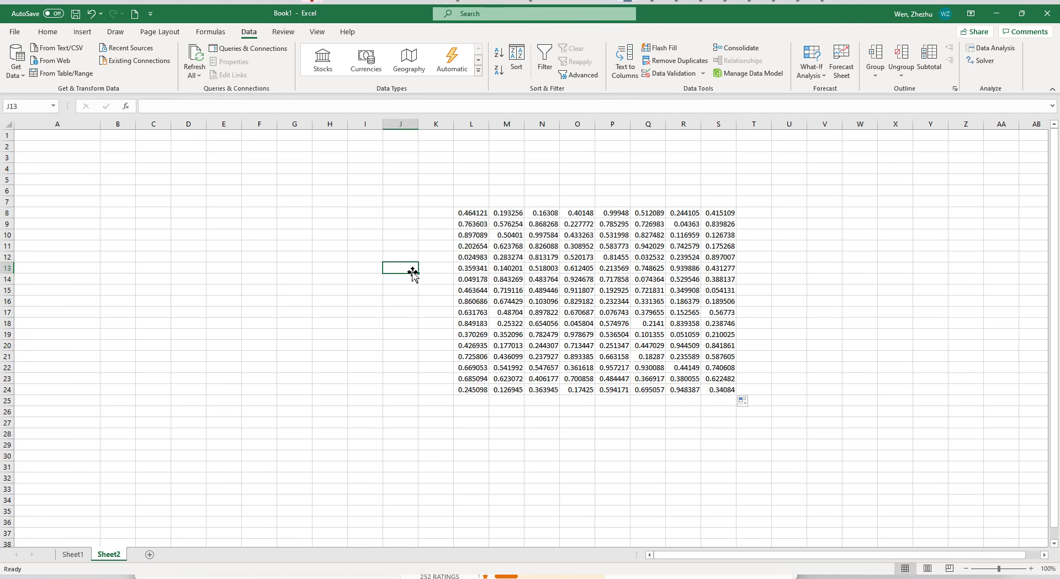
pyautogui.write('3')
pyautogui.click(402, 299)
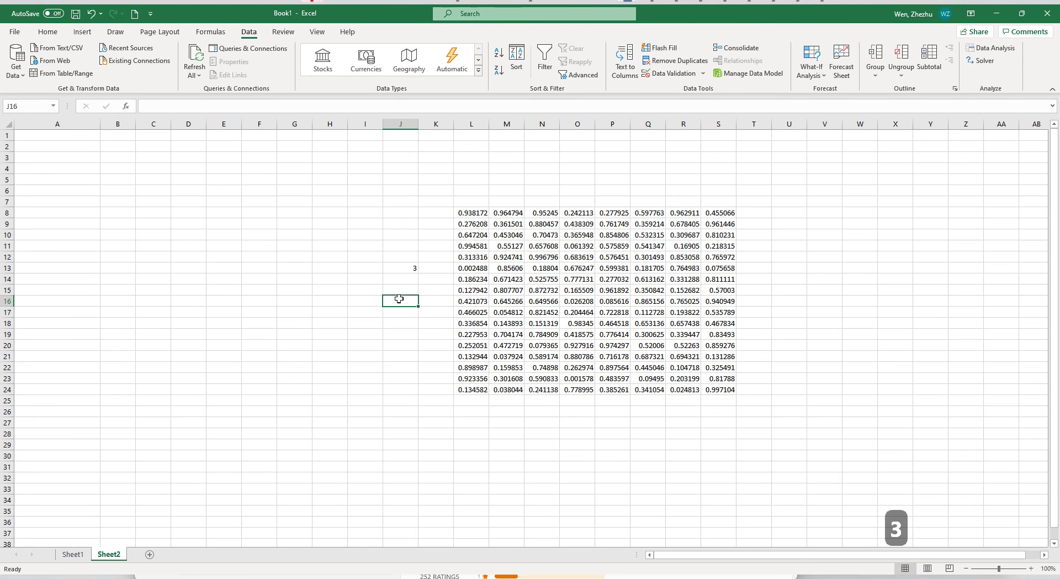
pyautogui.write('5')
pyautogui.press('Return')
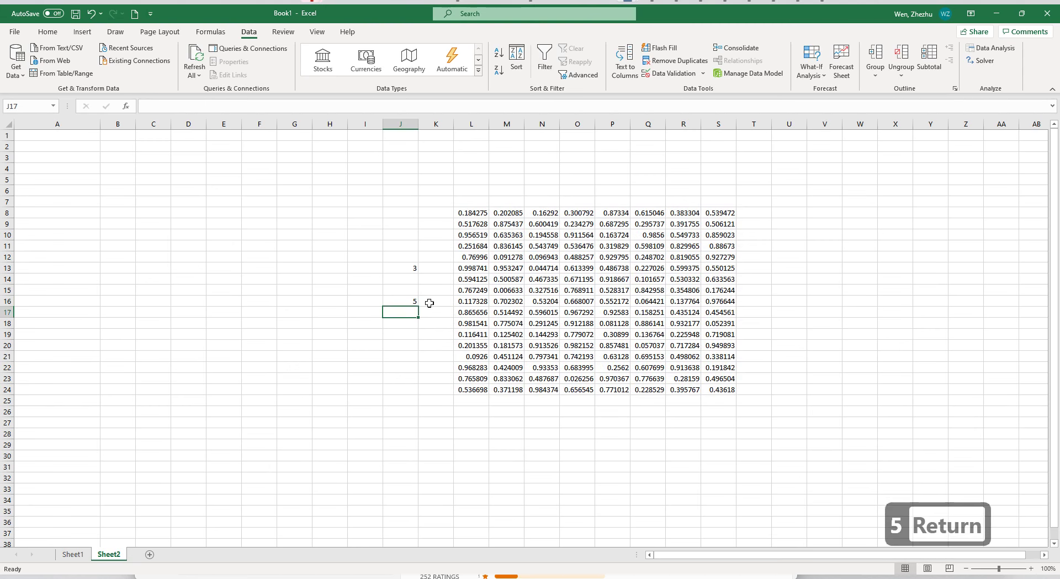
pyautogui.click(431, 323)
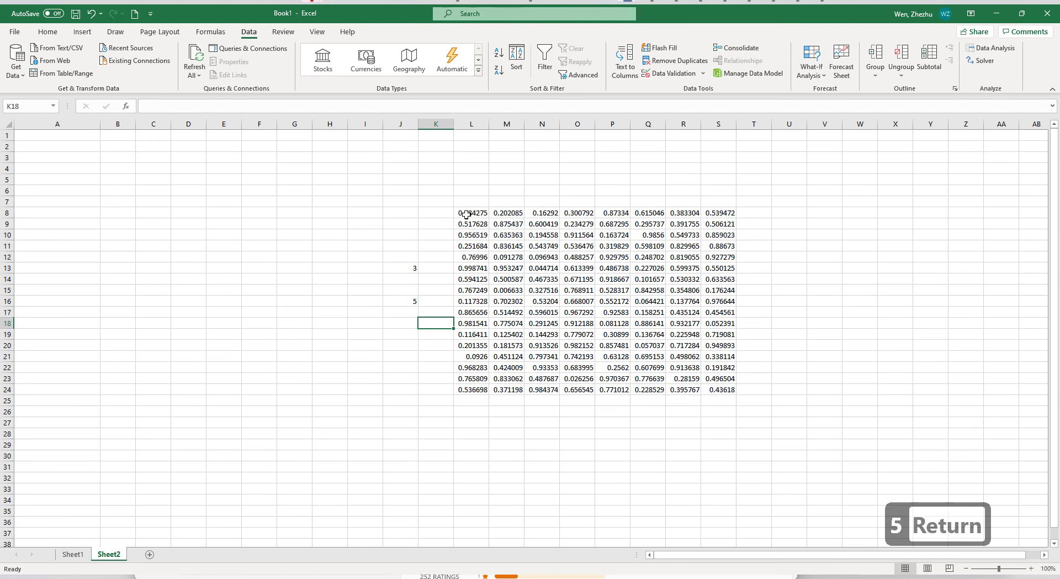
# Step: Copy the random-number table L8:S24 and paste it as values only starting at B7
pyautogui.moveTo(467, 213); pyautogui.dragTo(710, 390)
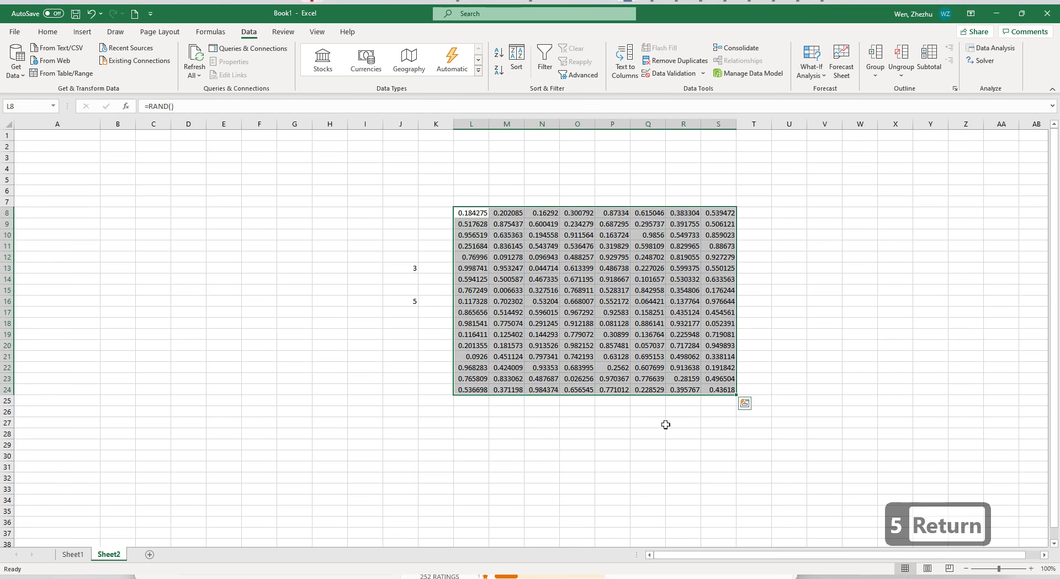
pyautogui.rightClick(584, 283)
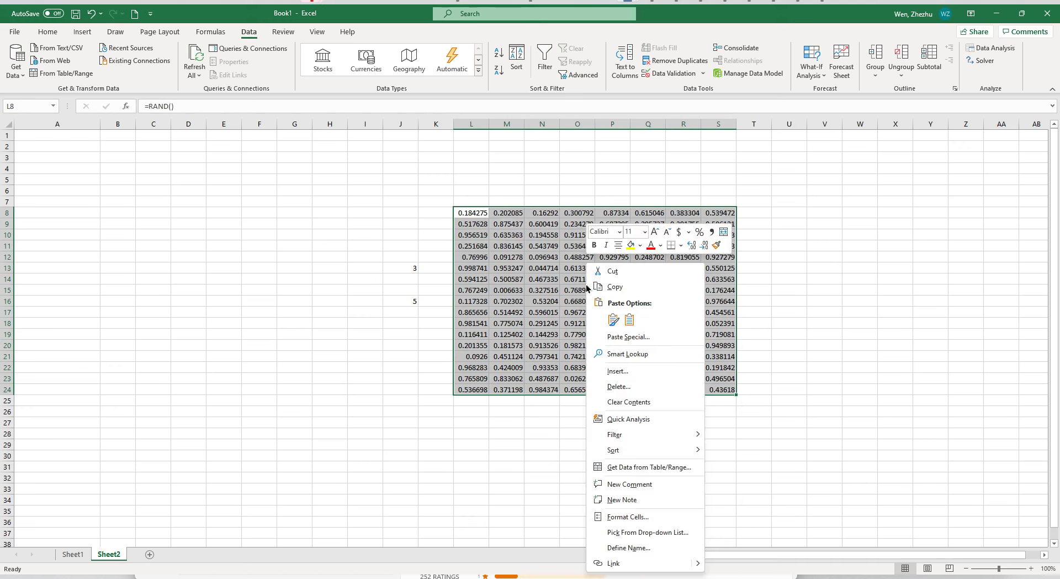
pyautogui.click(594, 287)
pyautogui.rightClick(125, 205)
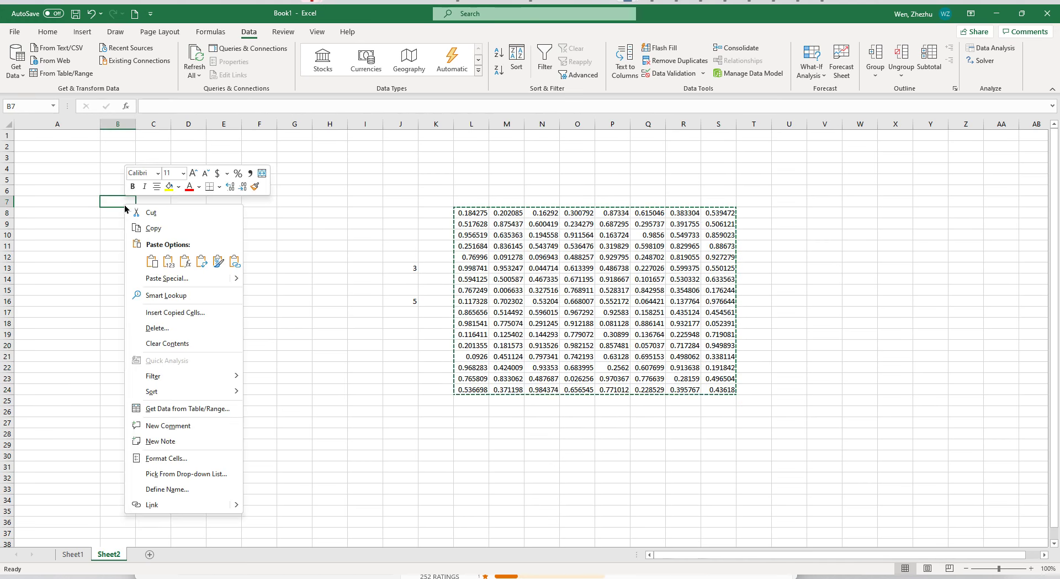
pyautogui.click(172, 265)
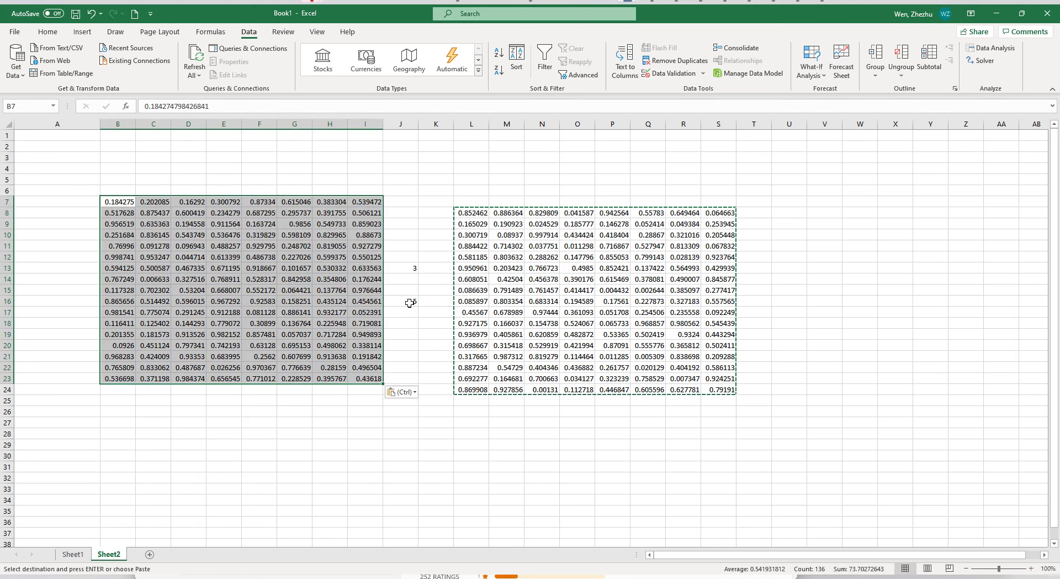
# Step: Paste the copied random-number table with its RAND formulas starting at F27
pyautogui.rightClick(263, 419)
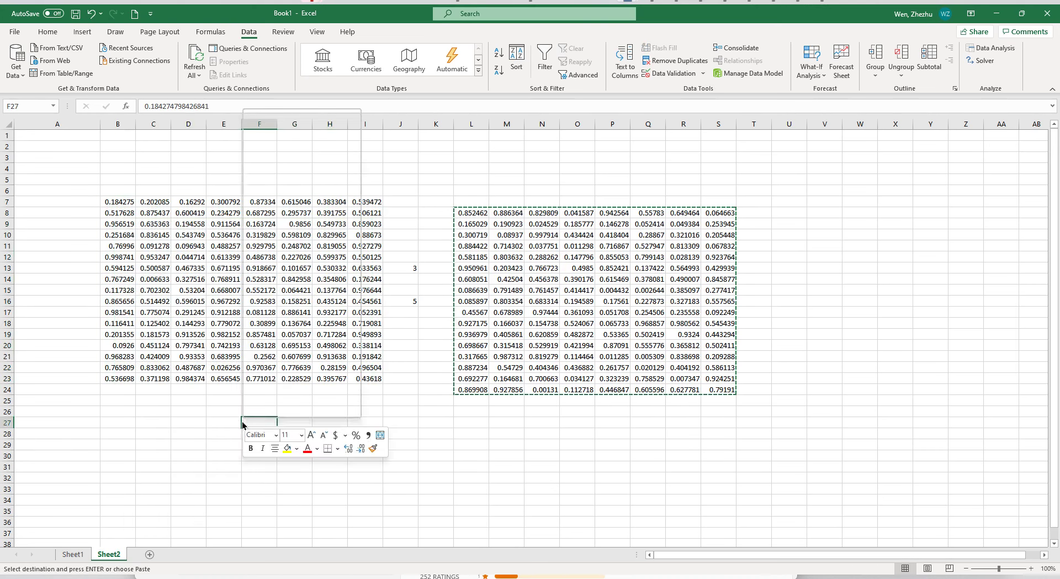
pyautogui.click(266, 172)
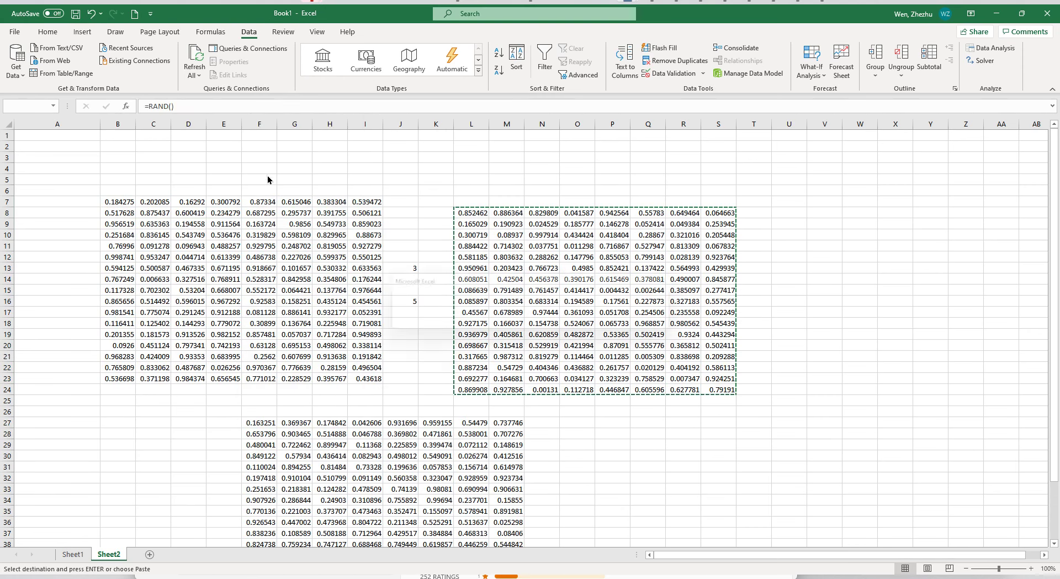
pyautogui.click(529, 325)
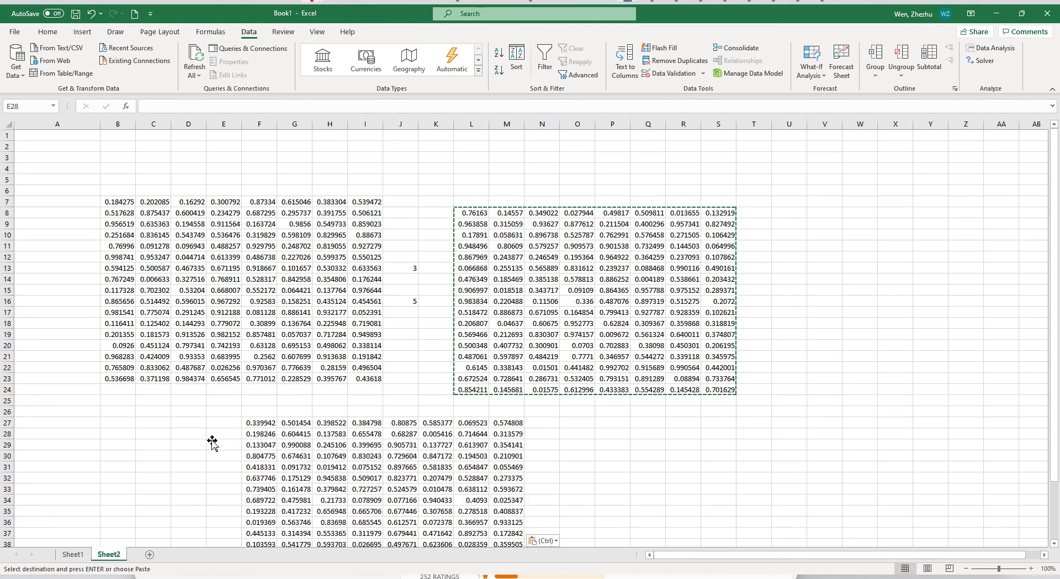
pyautogui.click(189, 436)
pyautogui.click(213, 441)
pyautogui.click(187, 419)
pyautogui.click(233, 265)
pyautogui.press('ctrl')
pyautogui.press('ctrl')
pyautogui.click(420, 398)
pyautogui.click(1042, 21)
pyautogui.click(617, 355)
# Step: Add a new blank worksheet to the workbook
pyautogui.click(150, 554)
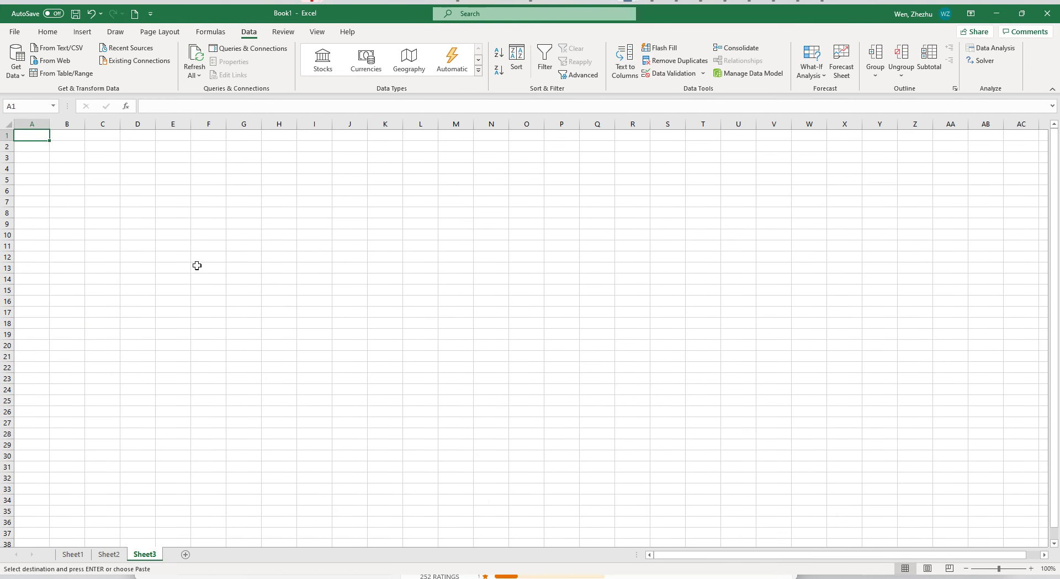
# Step: Switch to the PowerPoint presentation and examine the RANDBETWEEN(a, b) function and its arguments on the Random Numbers slide
pyautogui.hotkey('alt', 'Tab')
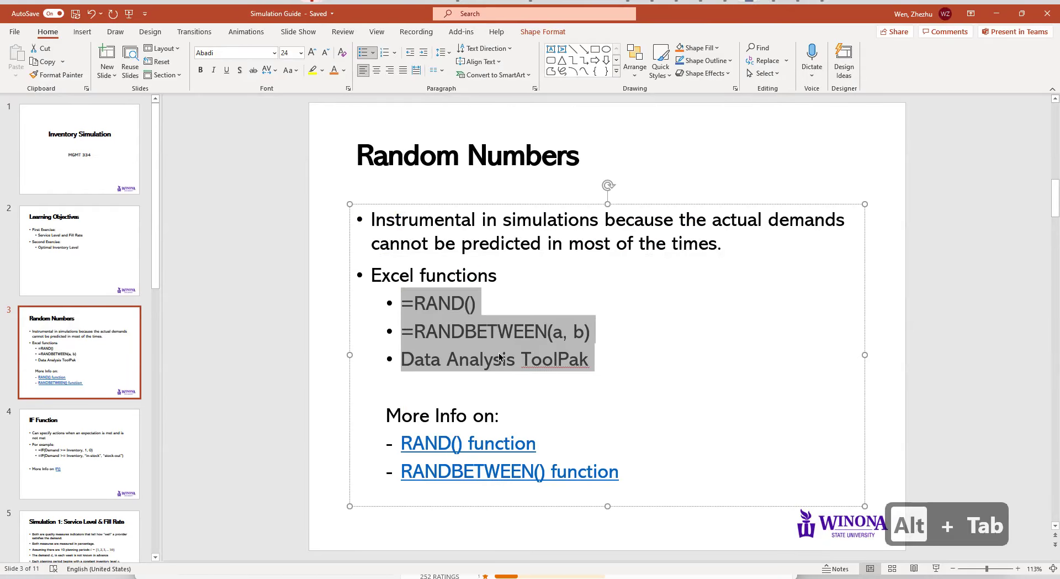
pyautogui.click(513, 336)
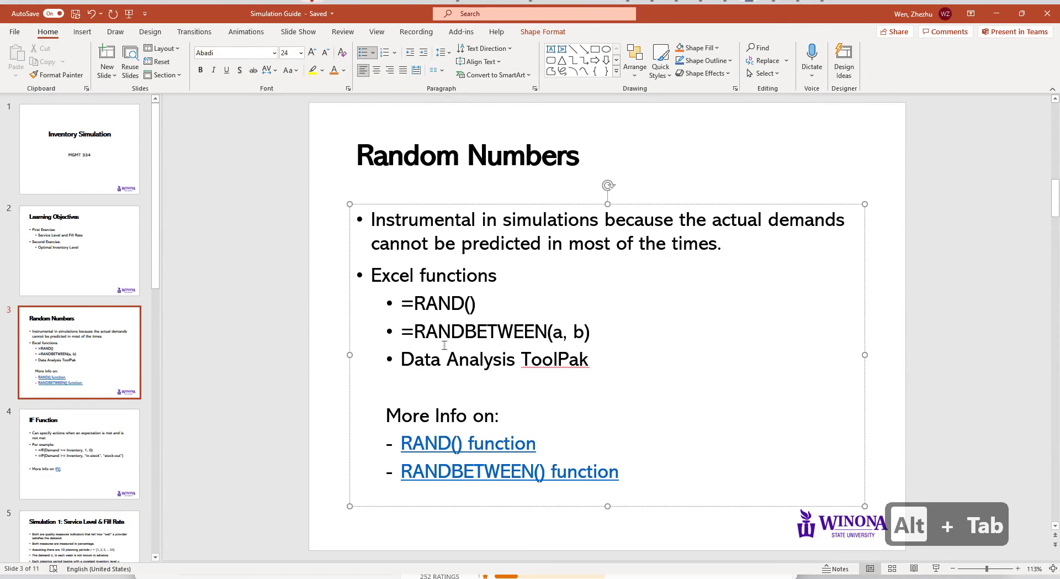
pyautogui.moveTo(414, 332); pyautogui.dragTo(595, 332)
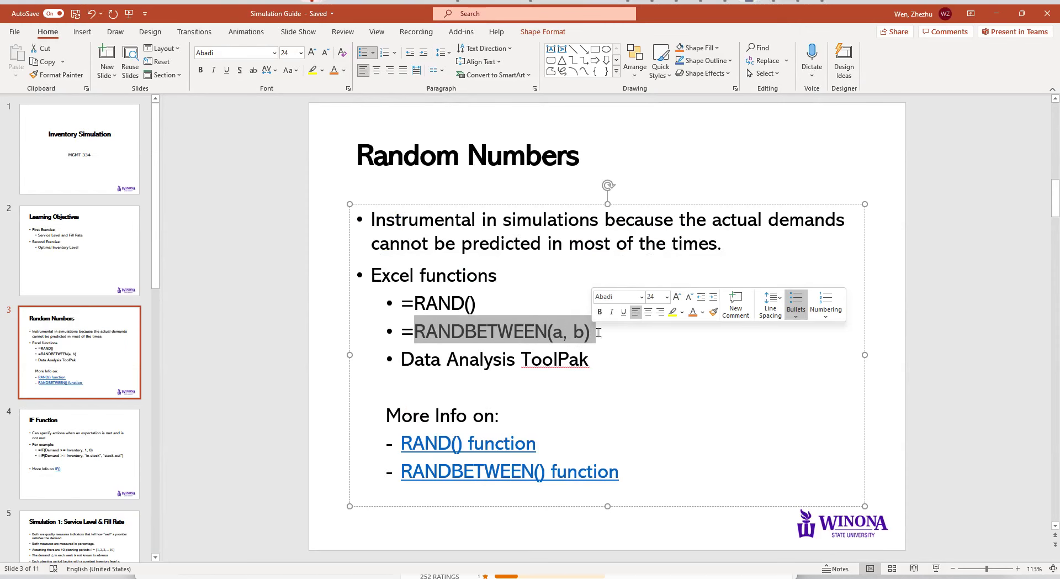
pyautogui.click(555, 334)
pyautogui.click(560, 335)
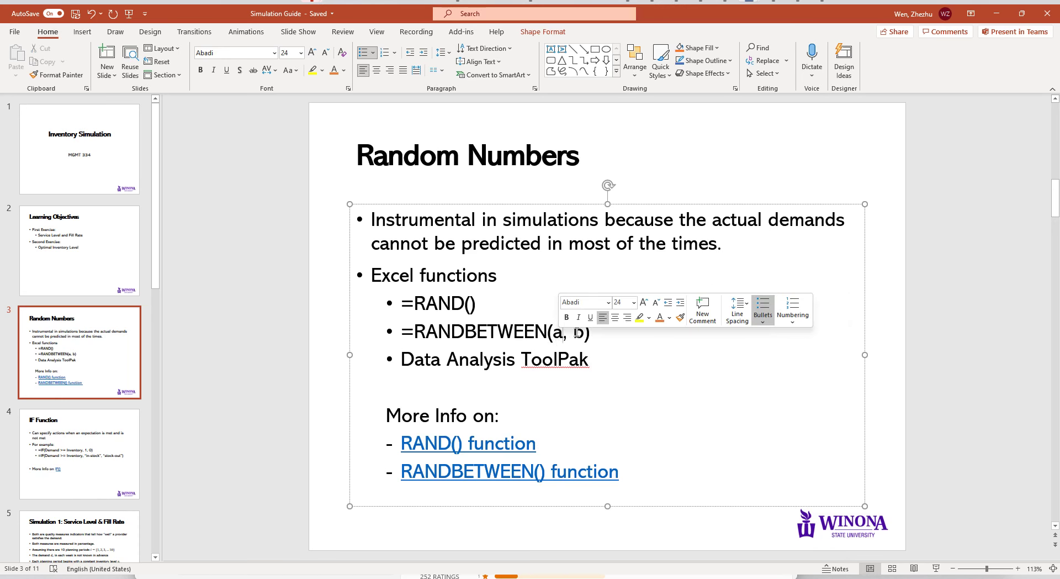
# Step: Switch back to Excel and enter the formula =RANDBETWEEN(0, 100) in cell A1 of the blank sheet
pyautogui.hotkey('alt', 'Tab')
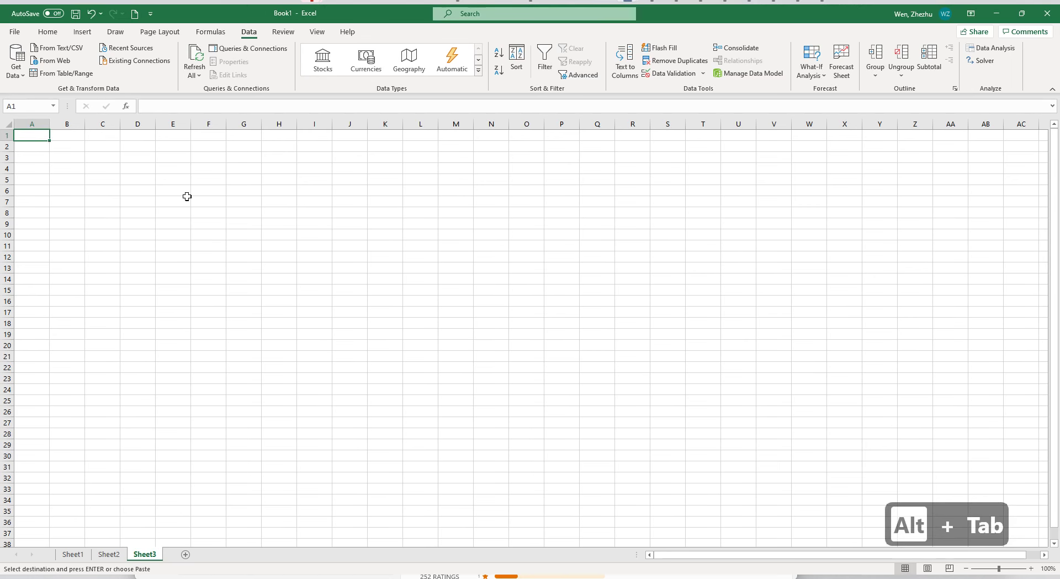
pyautogui.write('=')
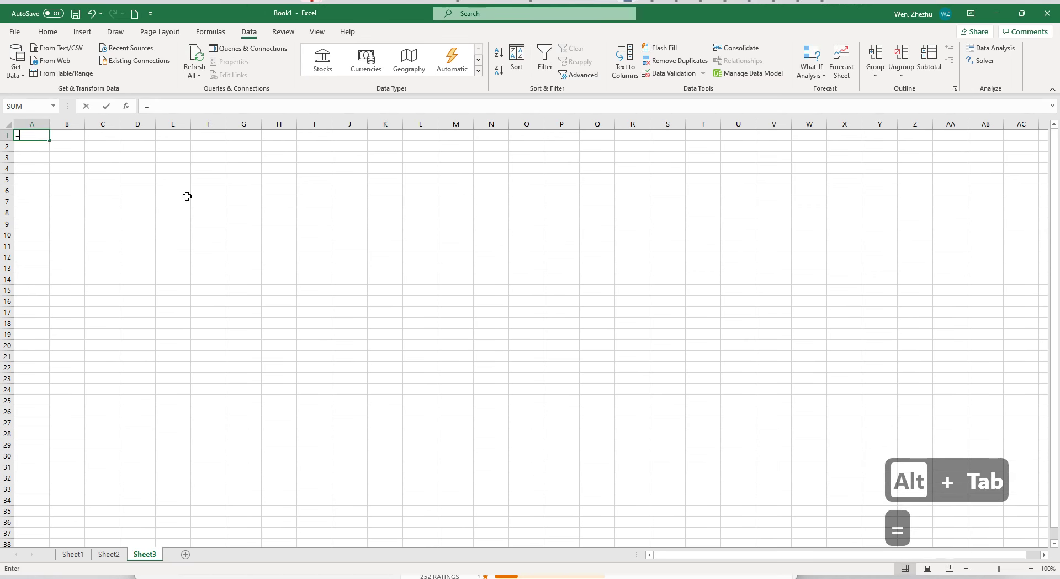
pyautogui.write('RAND')
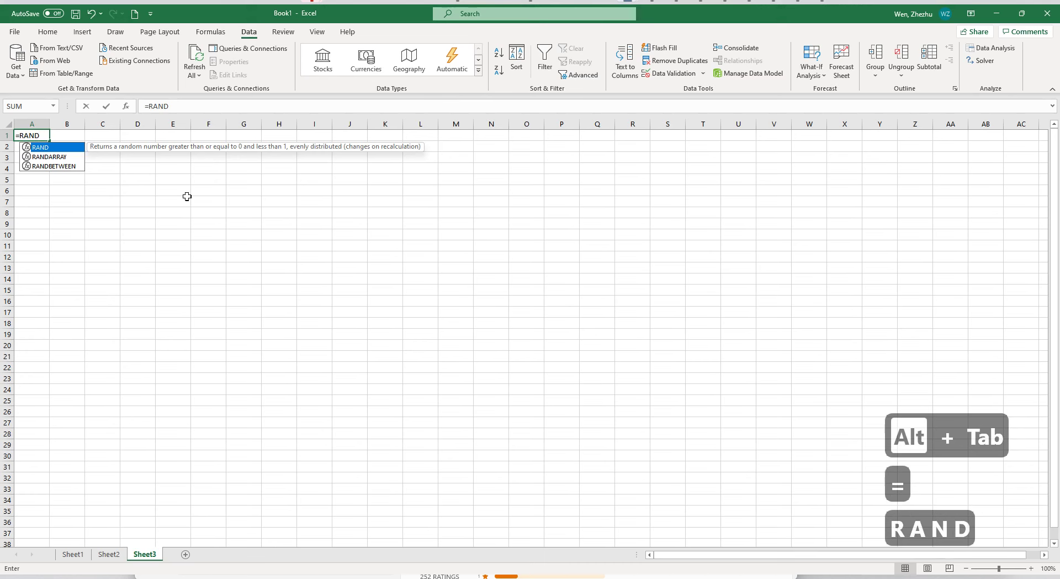
pyautogui.write('BETWEEN')
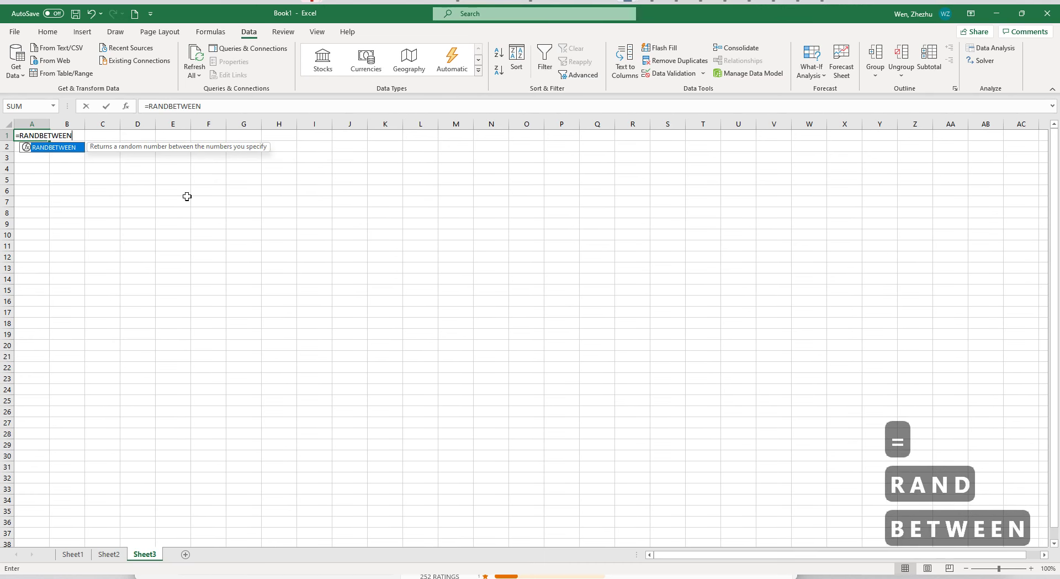
pyautogui.write('(0, 100)')
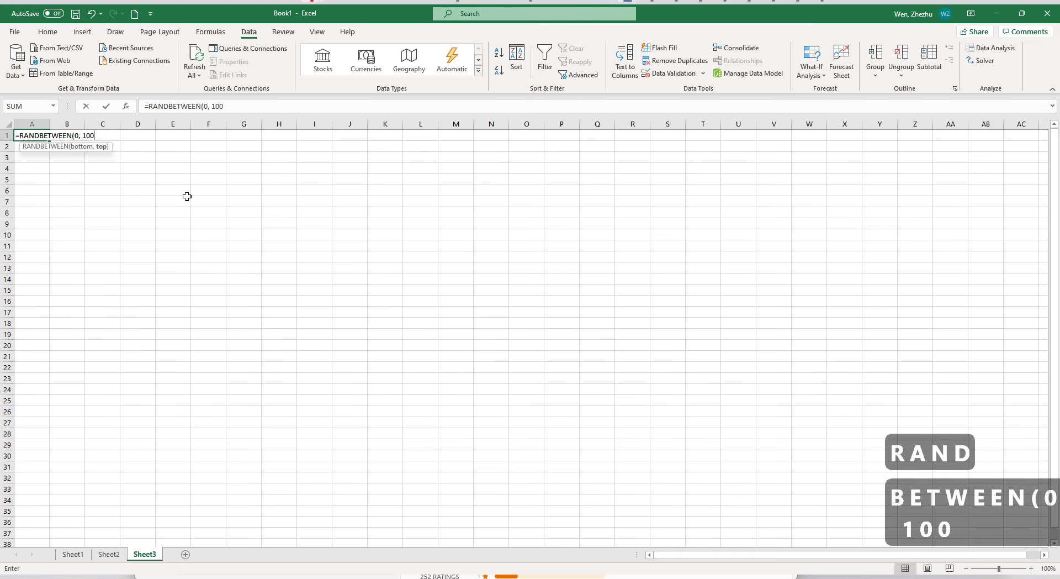
pyautogui.press('Return')
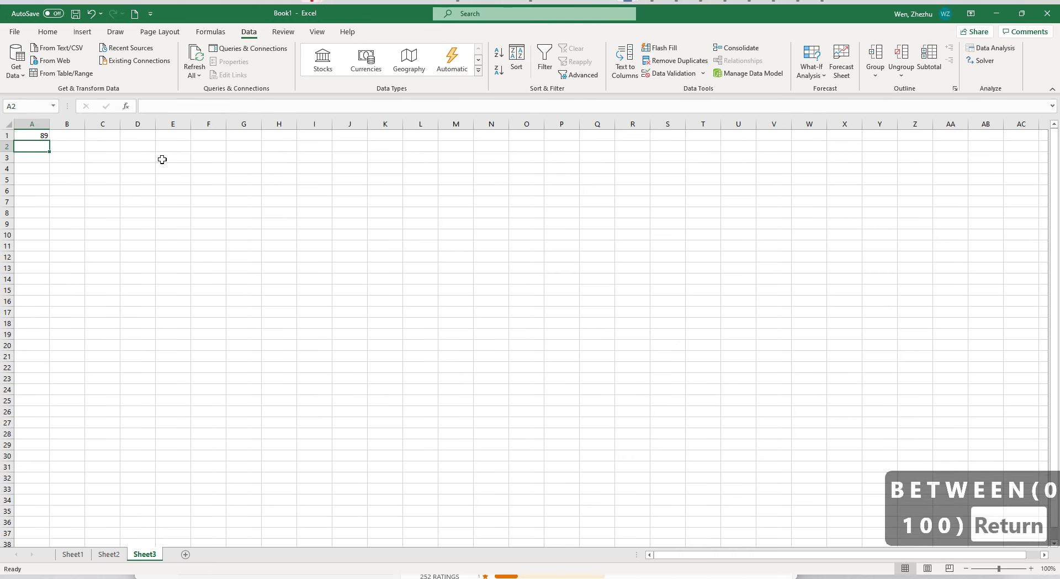
# Step: Fill the RANDBETWEEN formula from A1 across the range A1:H11
pyautogui.scroll(6, 99, 207)
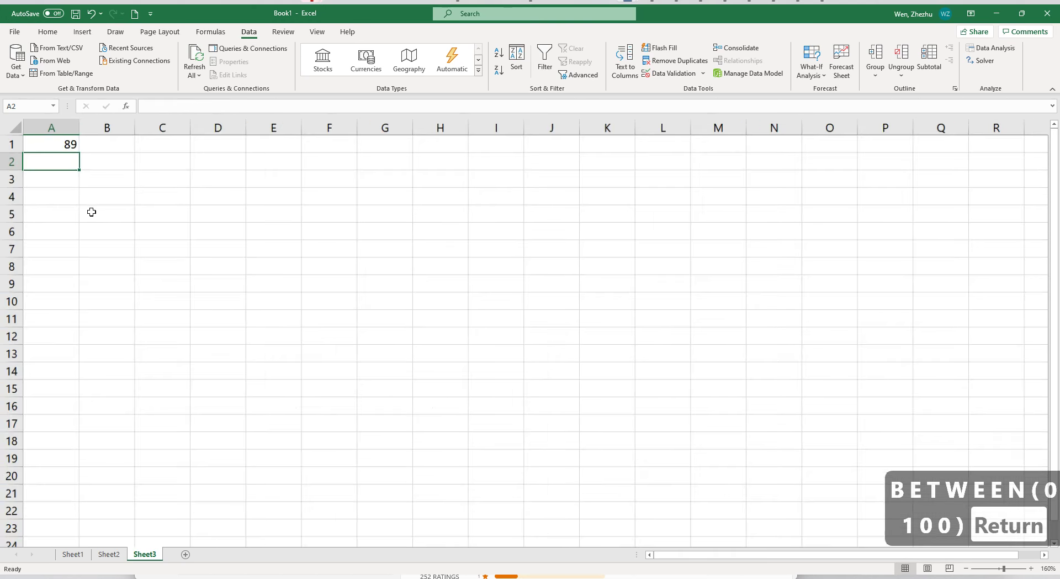
pyautogui.click(90, 149)
pyautogui.moveTo(95, 160); pyautogui.dragTo(564, 362)
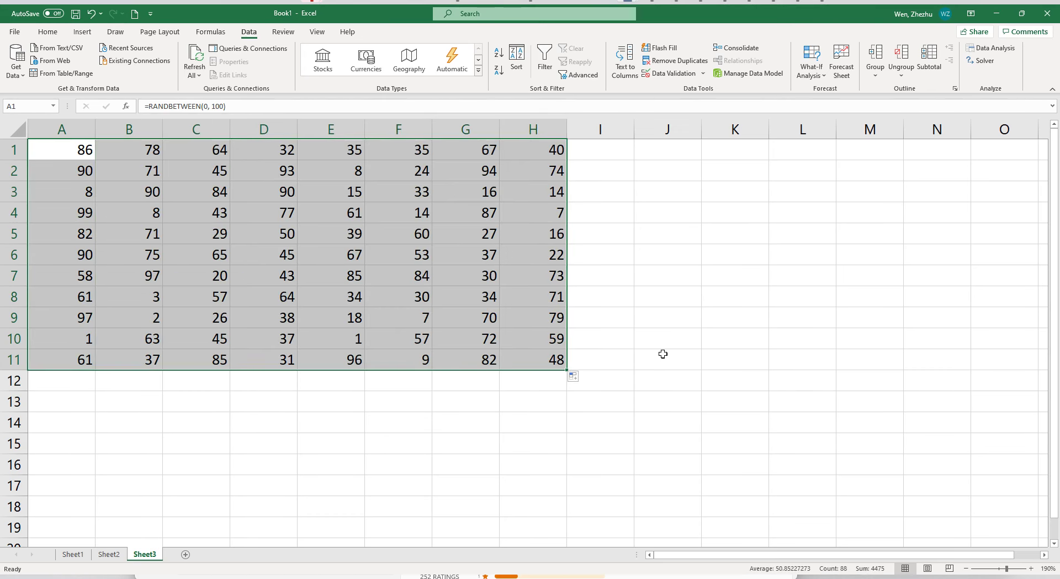
# Step: Add another worksheet and start the Random Number Generation tool of Data Analysis
pyautogui.click(185, 555)
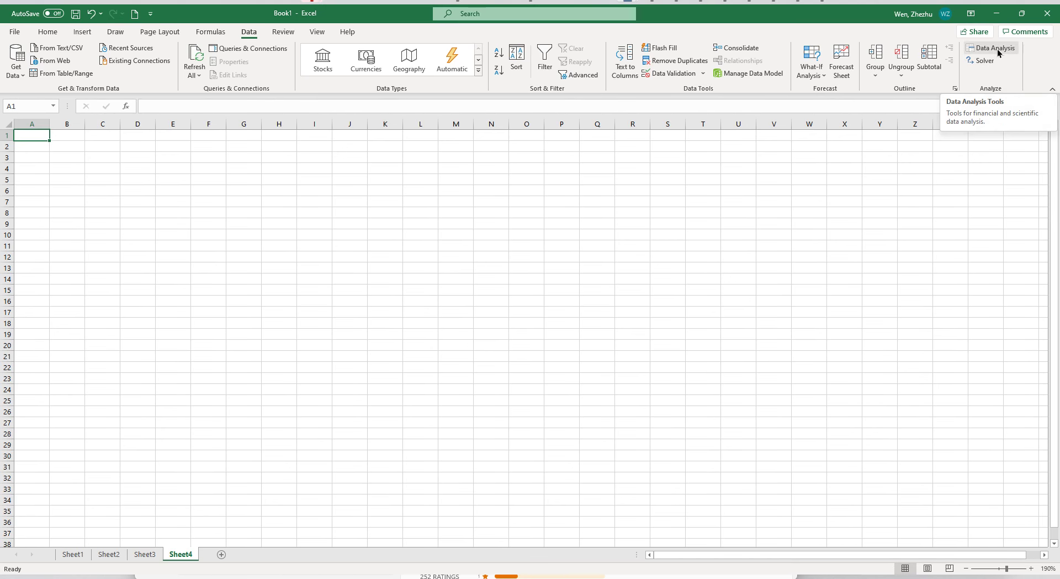
pyautogui.click(994, 48)
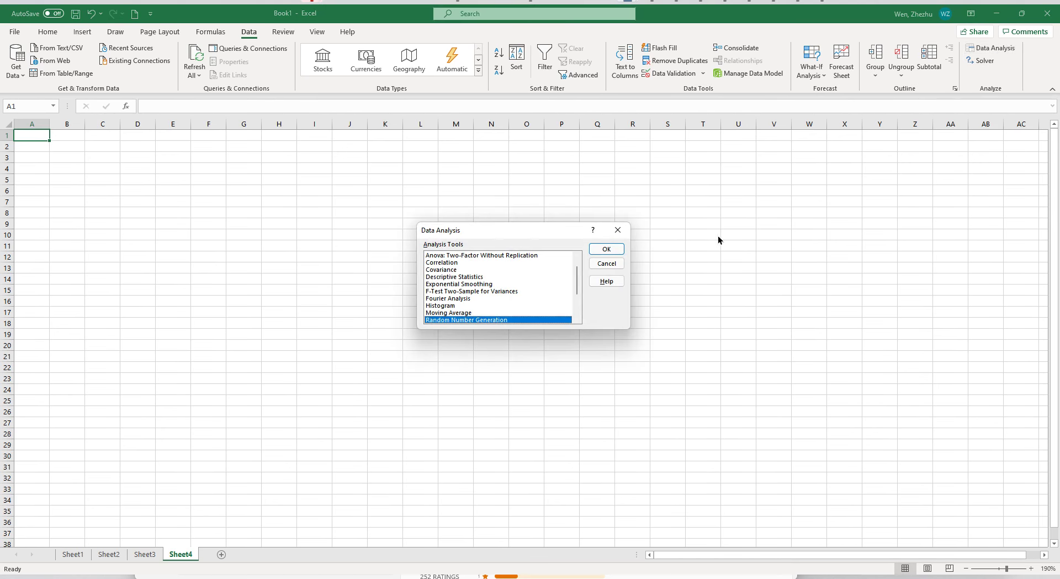
pyautogui.scroll(-1, 519, 314)
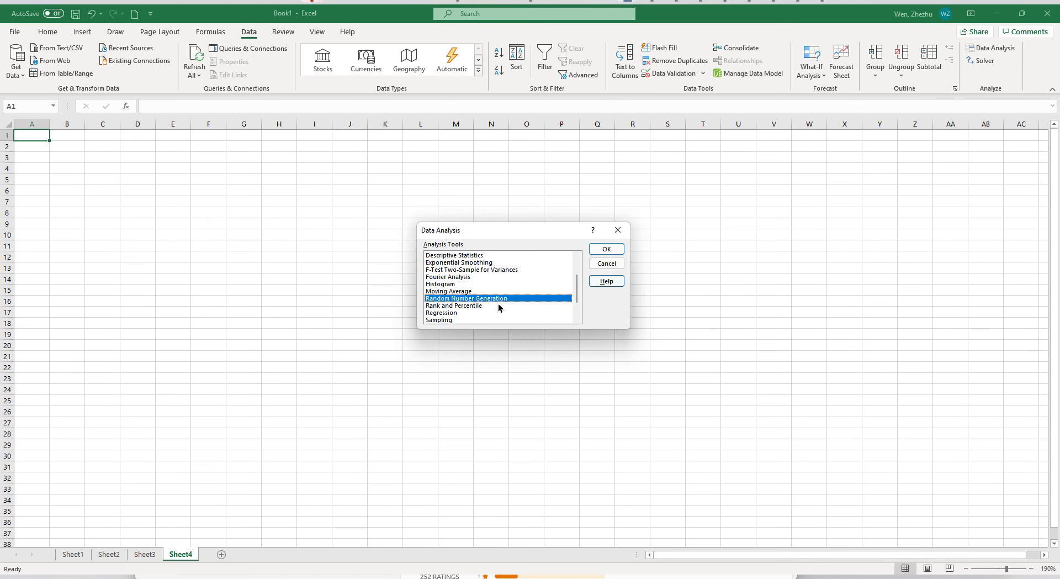
pyautogui.click(602, 249)
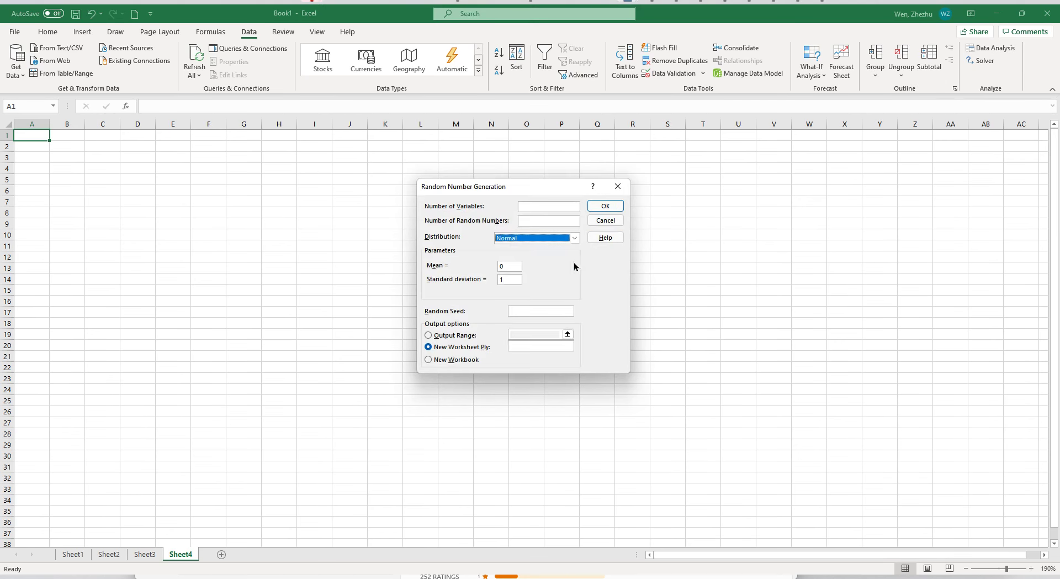
# Step: Set the number of variables to 1 and the number of random numbers to 20, with the Normal distribution
pyautogui.click(532, 206)
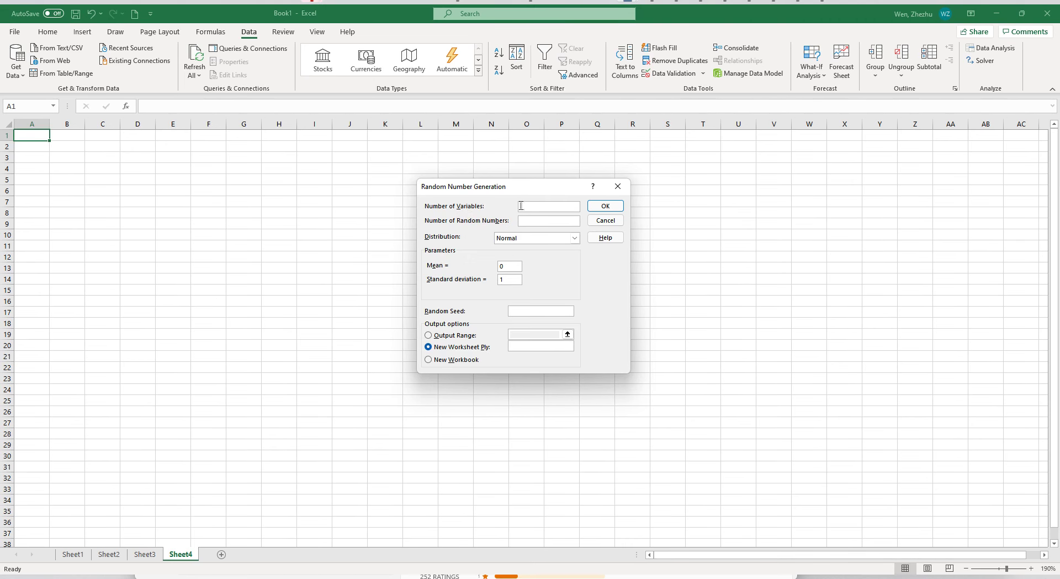
pyautogui.write('1')
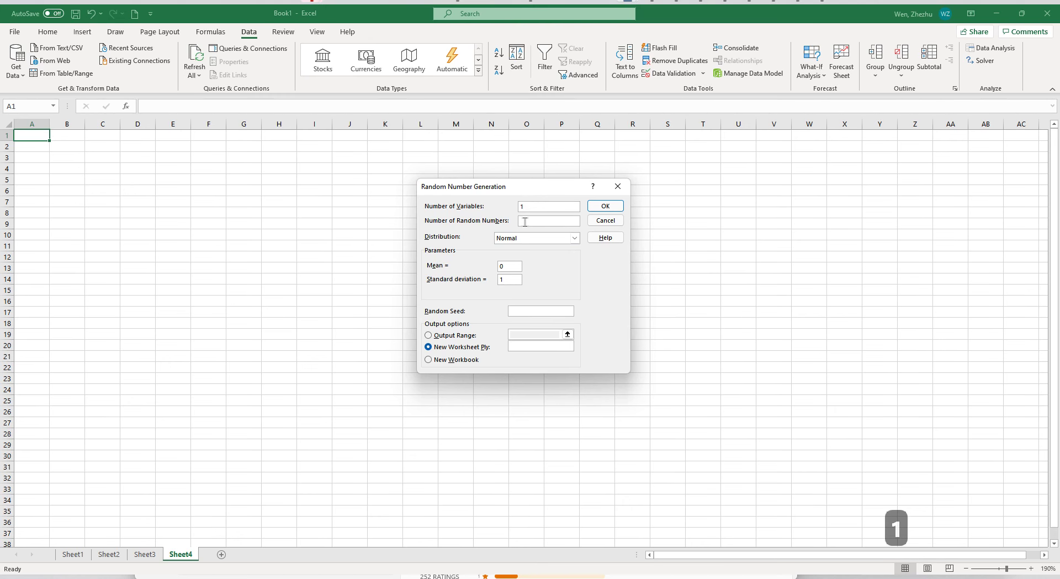
pyautogui.write('20')
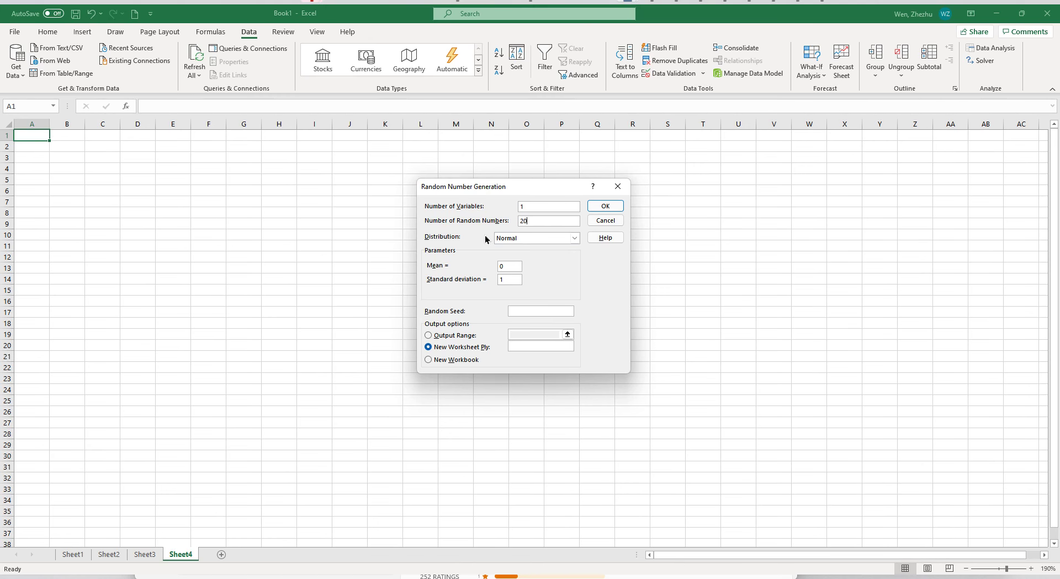
pyautogui.click(499, 238)
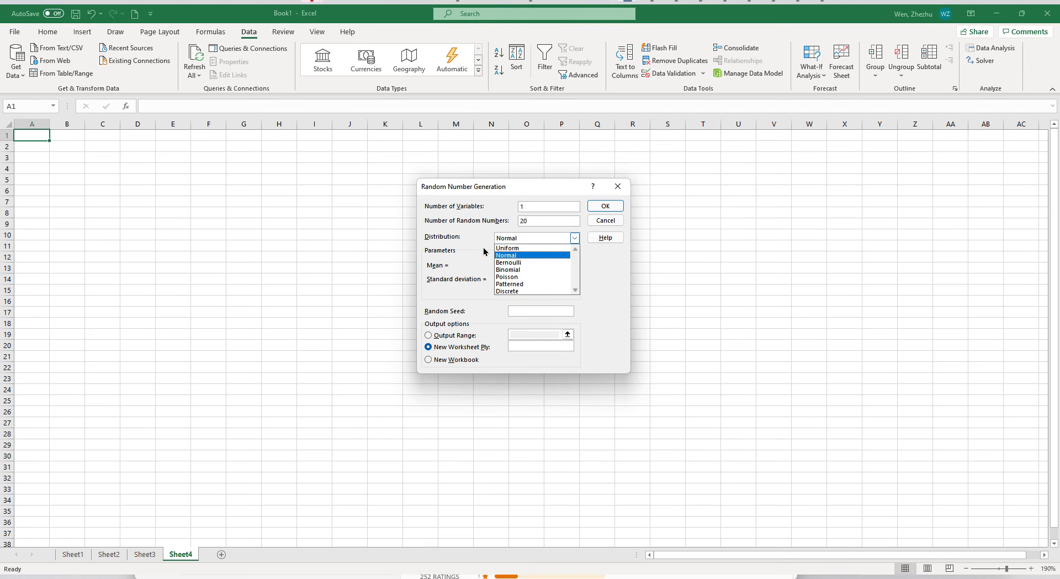
pyautogui.click(504, 237)
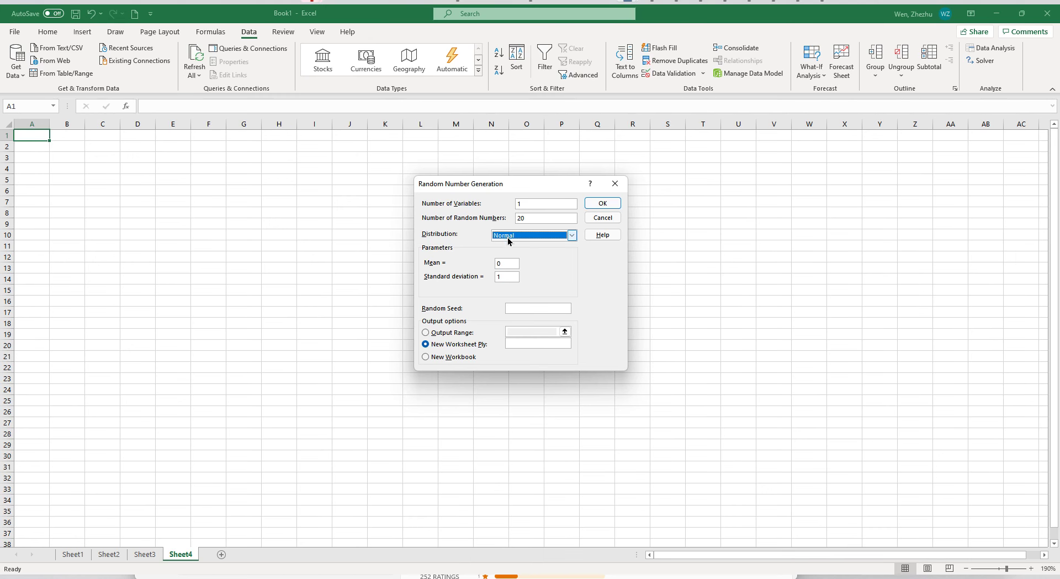
# Step: Set the number of random numbers to 200, the mean to 50 and the standard deviation to 10
pyautogui.click(540, 220)
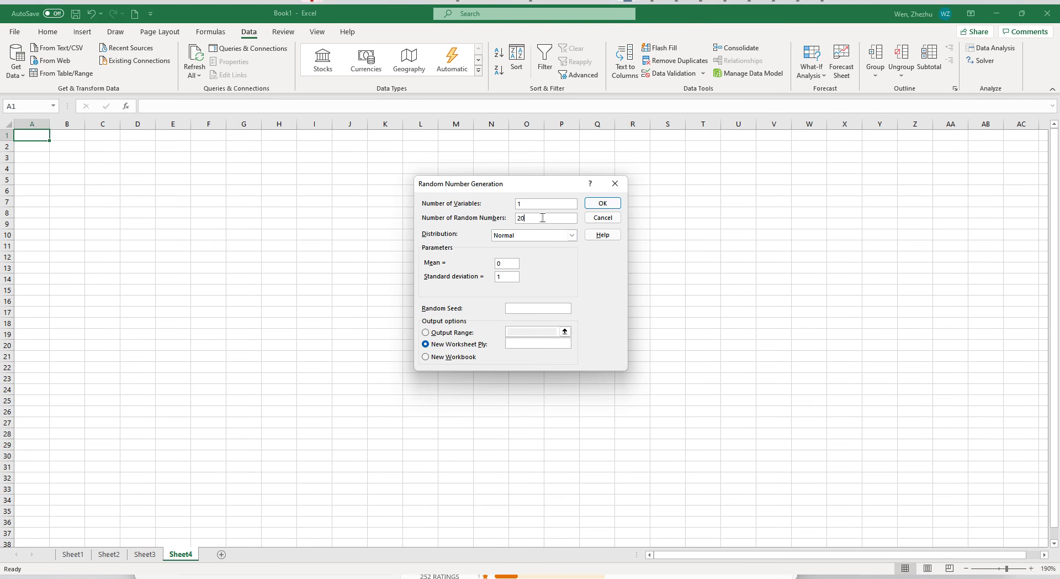
pyautogui.write('0')
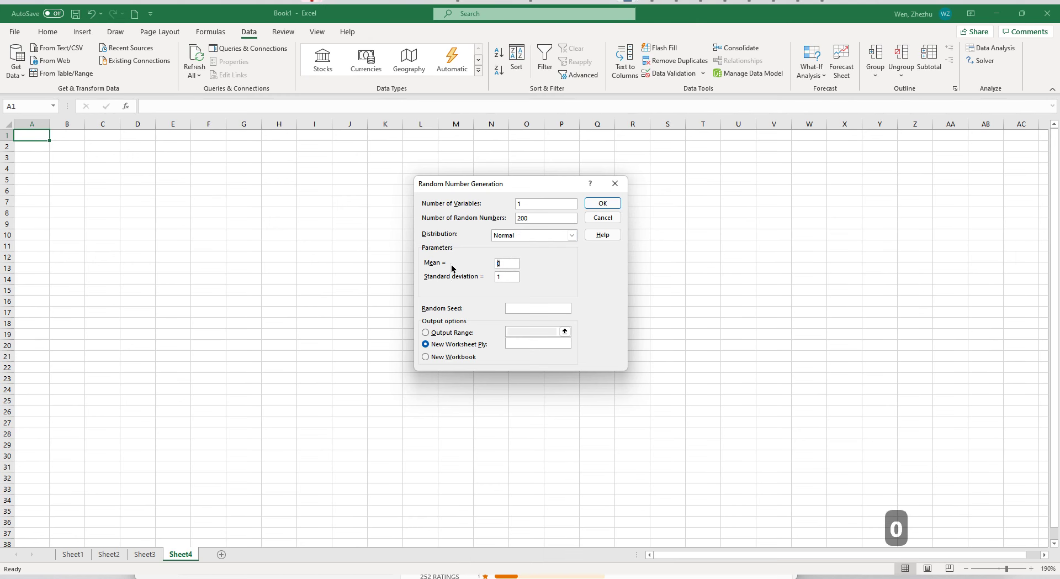
pyautogui.write('50')
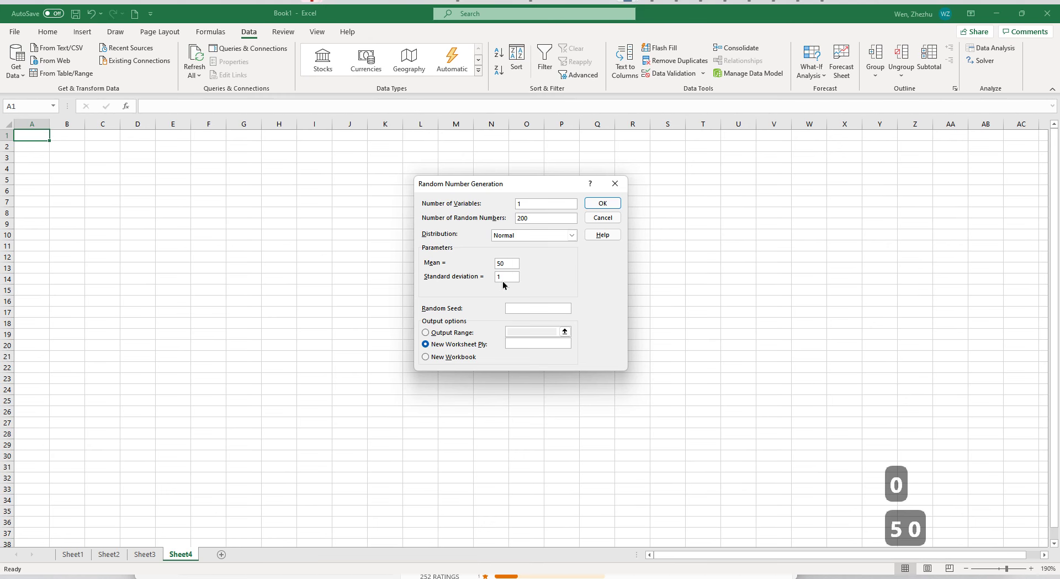
pyautogui.write('1')
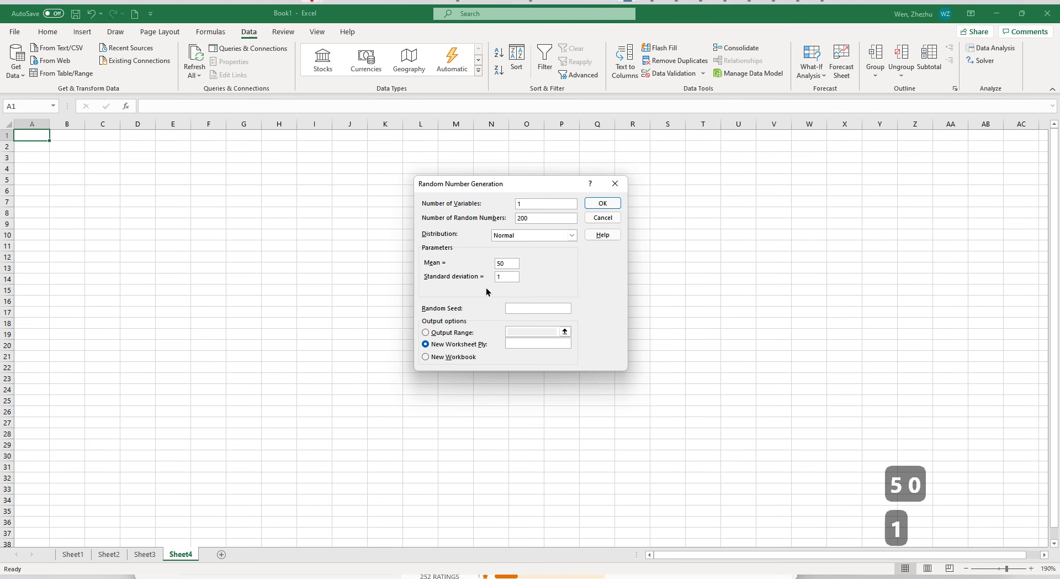
pyautogui.write('0')
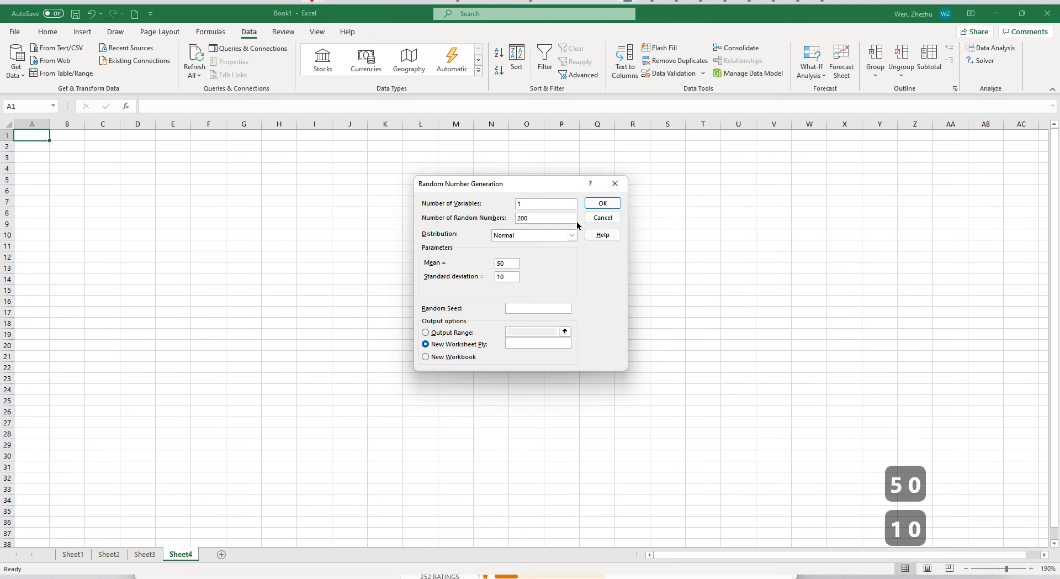
# Step: Set cell A1 of the current sheet as the output range and generate the random numbers
pyautogui.click(452, 332)
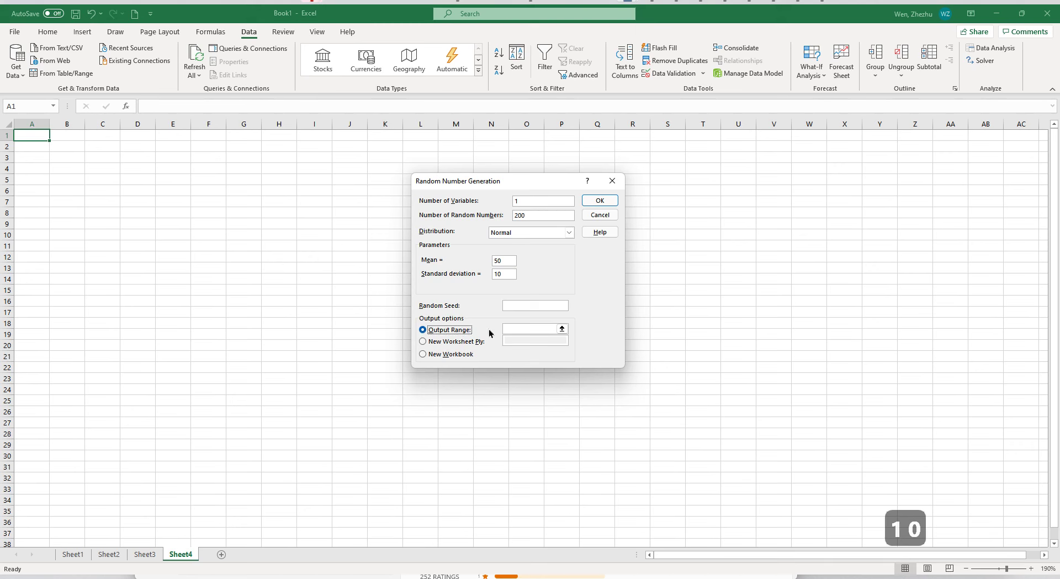
pyautogui.click(518, 329)
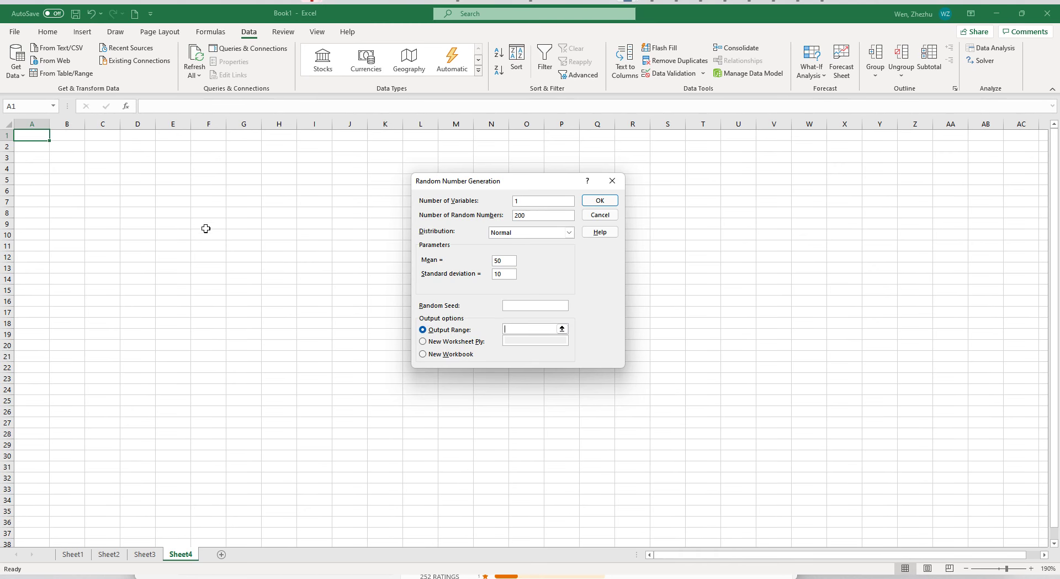
pyautogui.click(44, 137)
pyautogui.click(599, 201)
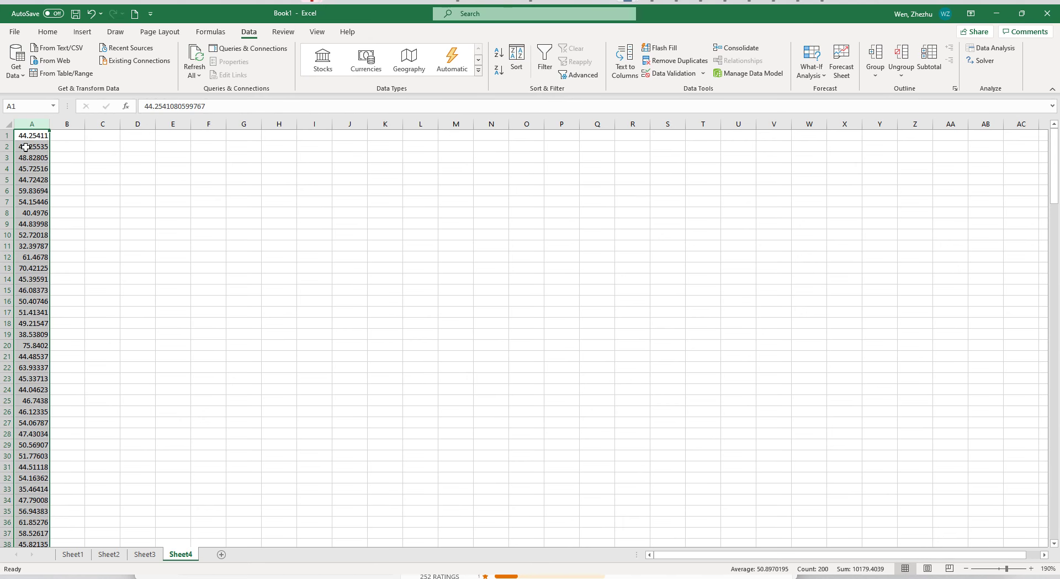
# Step: Insert a histogram from the recommended charts for the generated numbers in column A
pyautogui.click(85, 34)
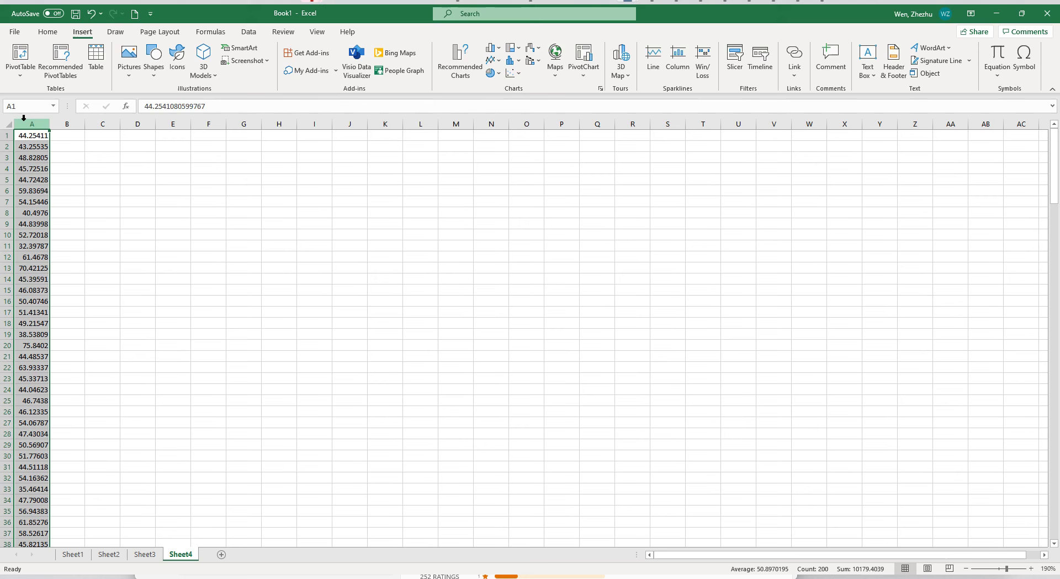
pyautogui.click(459, 61)
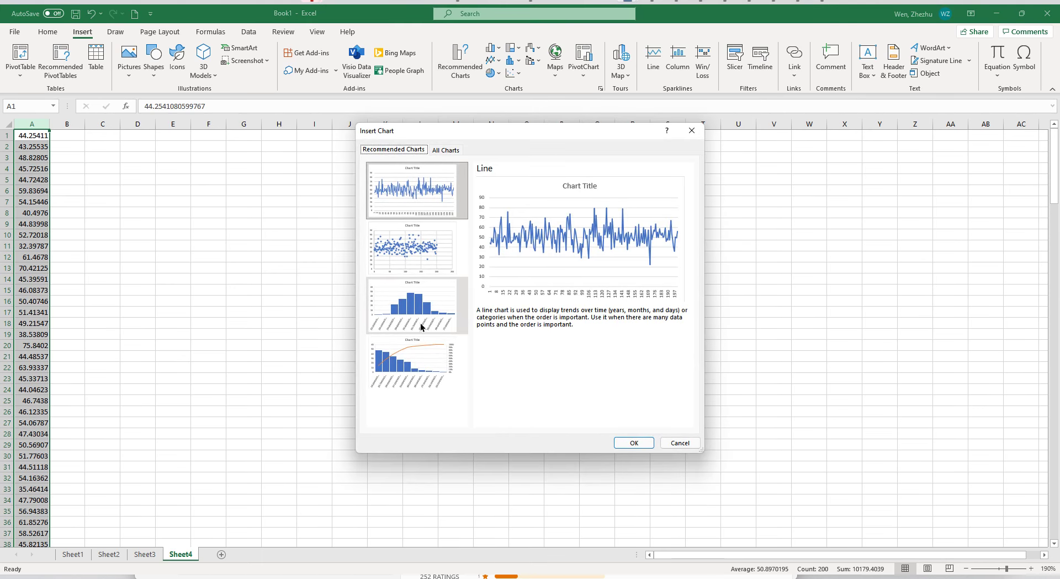
pyautogui.click(426, 303)
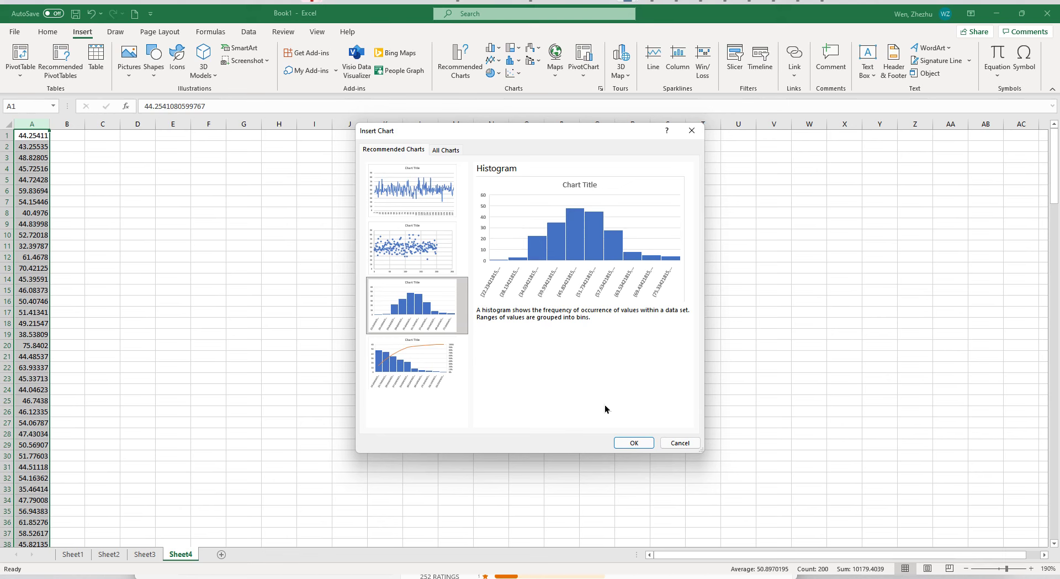
pyautogui.click(633, 441)
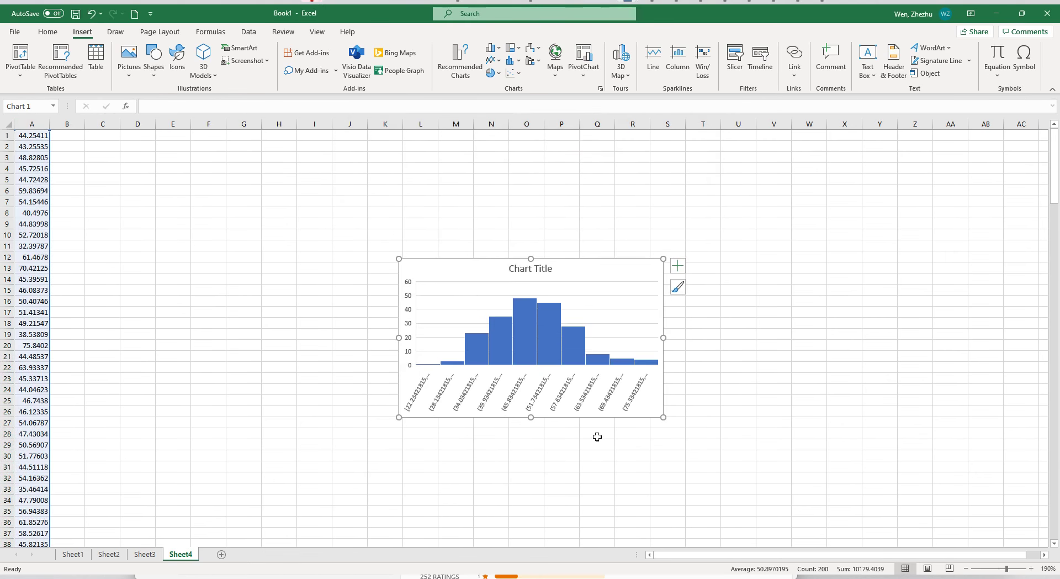
# Step: Enlarge the histogram and place it over roughly columns O to Y, from row 6 down to row 29
pyautogui.moveTo(466, 296); pyautogui.dragTo(369, 213)
pyautogui.moveTo(566, 333); pyautogui.dragTo(698, 438)
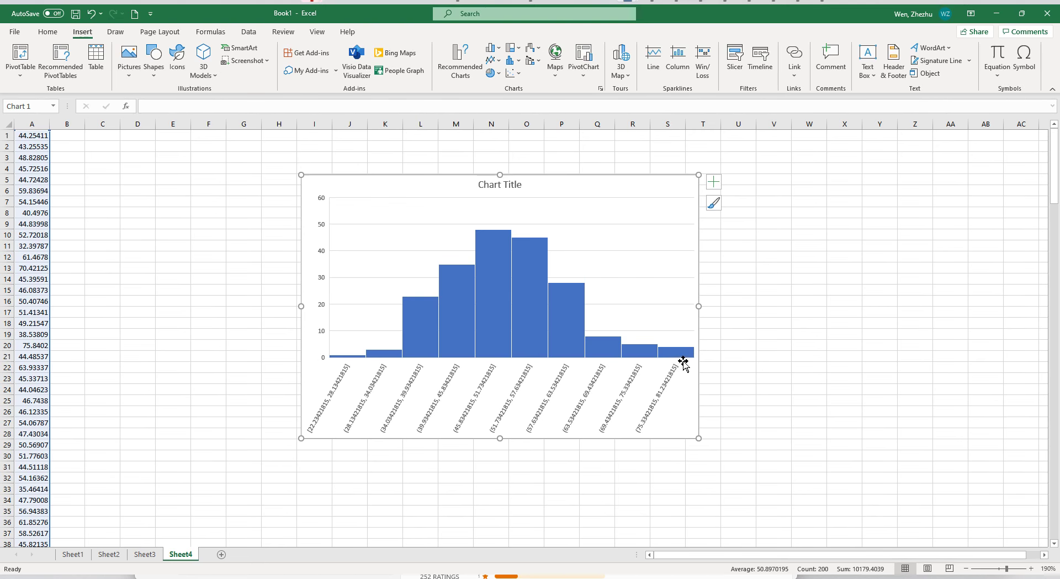
pyautogui.moveTo(440, 194); pyautogui.dragTo(647, 202)
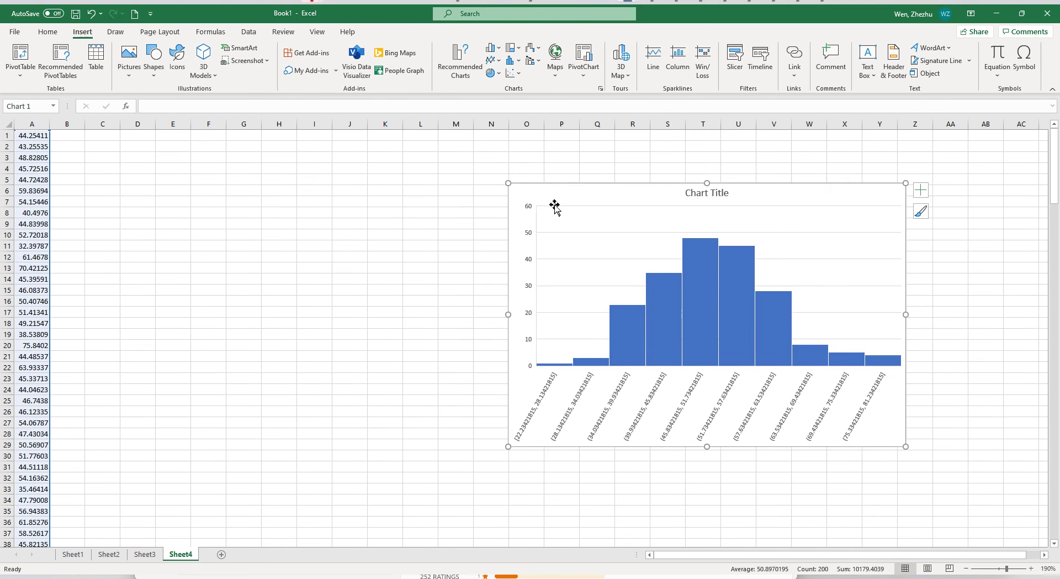
# Step: Label cell D2 "mean" and compute the average of column A in E2 with =AVERAGE(A:A)
pyautogui.click(32, 124)
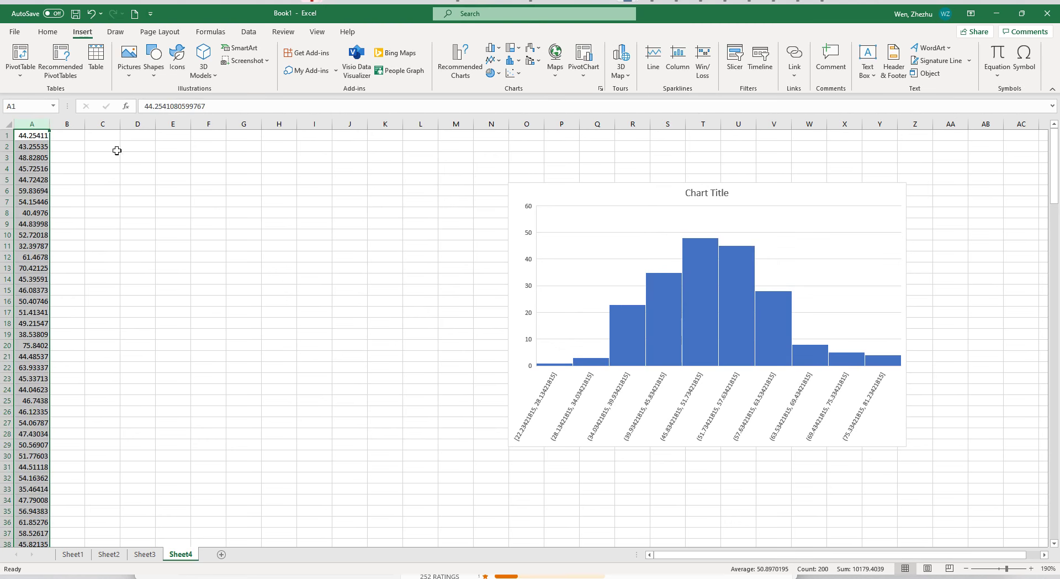
pyautogui.click(136, 148)
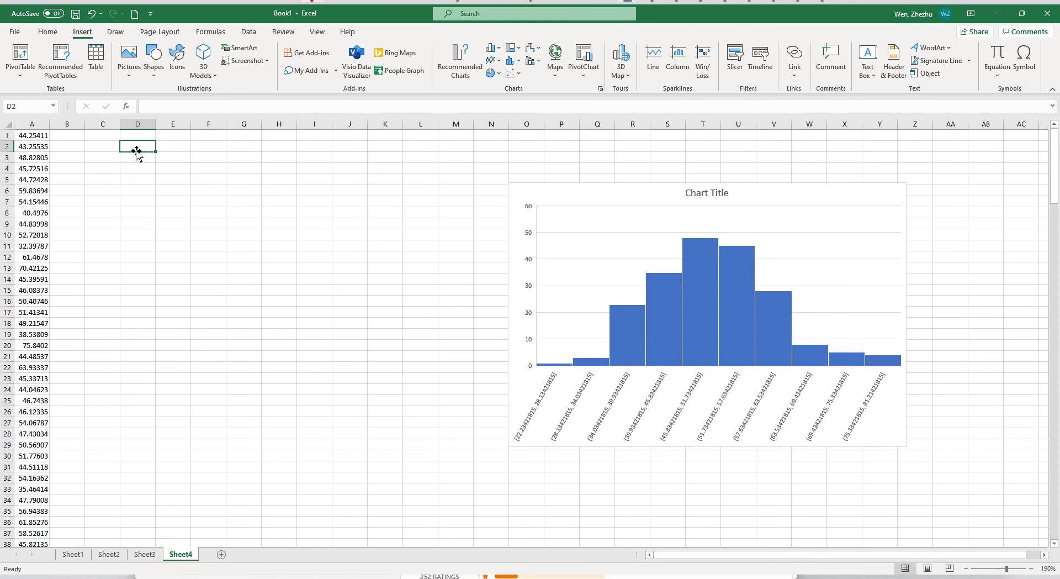
pyautogui.write('mean')
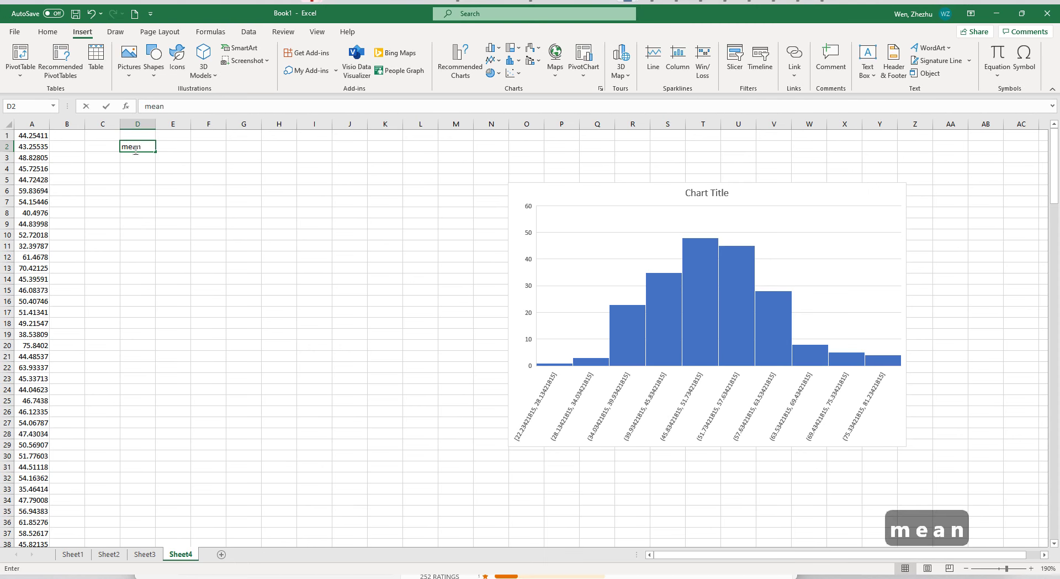
pyautogui.press('Right')
pyautogui.write('=av')
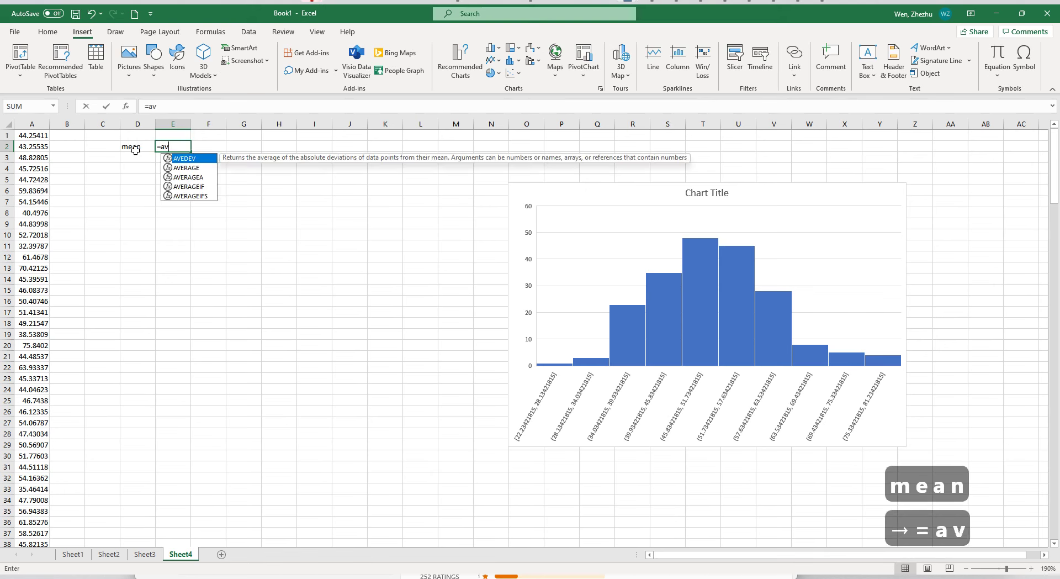
pyautogui.write('erage(A:A)')
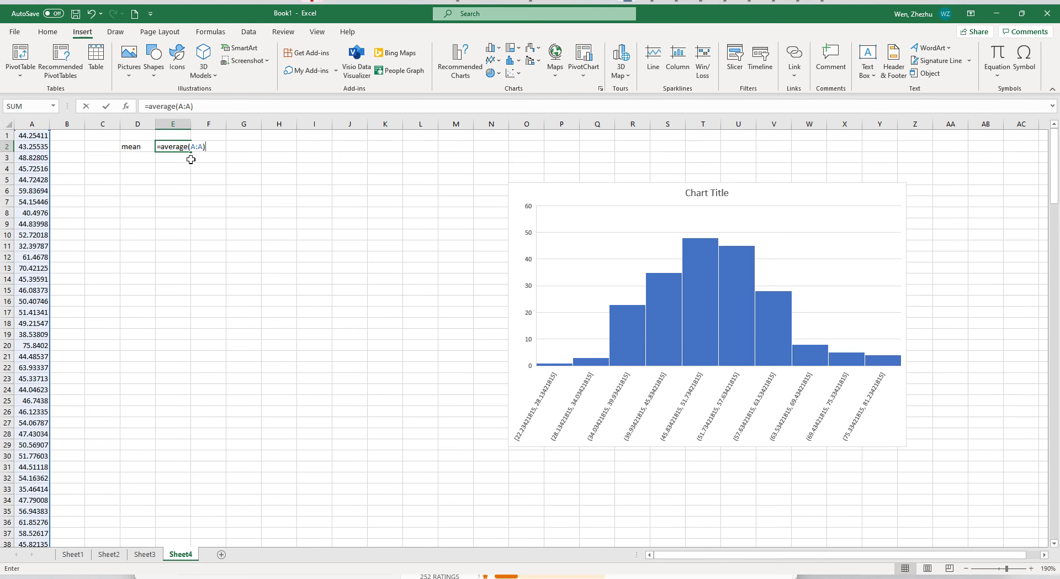
pyautogui.press('Return')
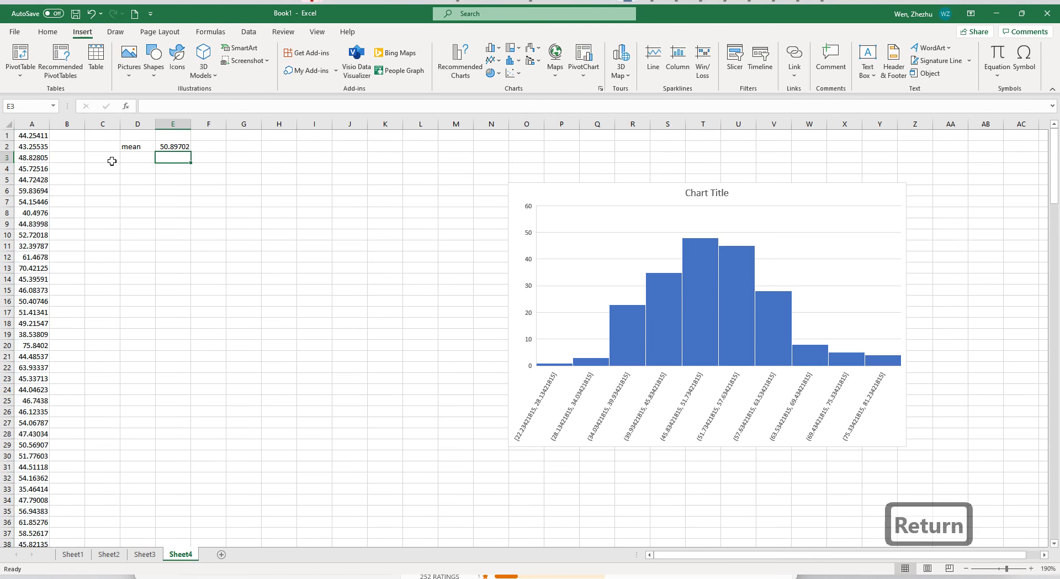
# Step: Label cell D3 "s.d" and select the adjacent cell E3
pyautogui.click(128, 158)
pyautogui.write('s.d')
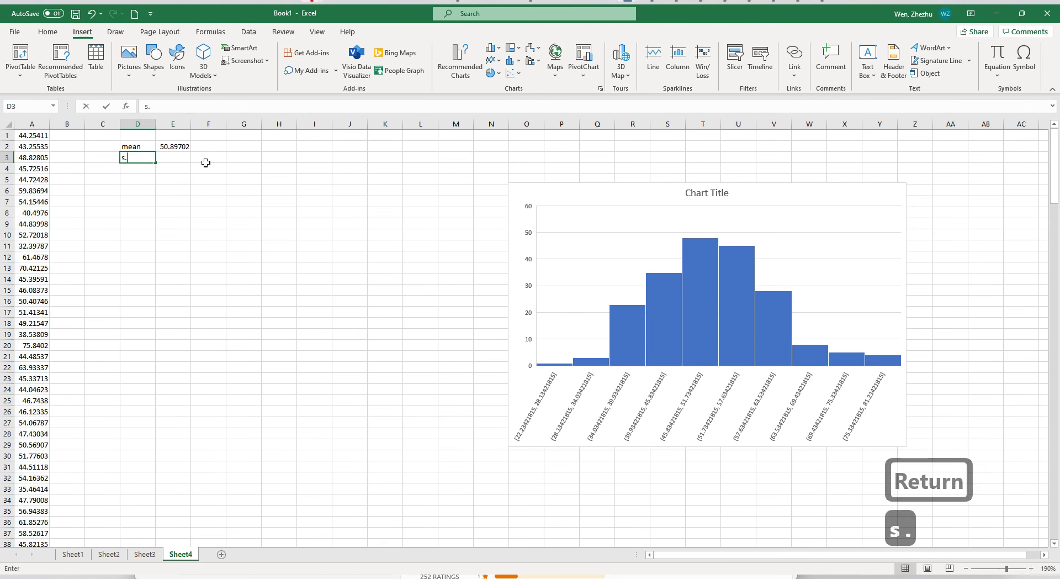
pyautogui.press('Return')
pyautogui.press('Right')
pyautogui.press('Up')
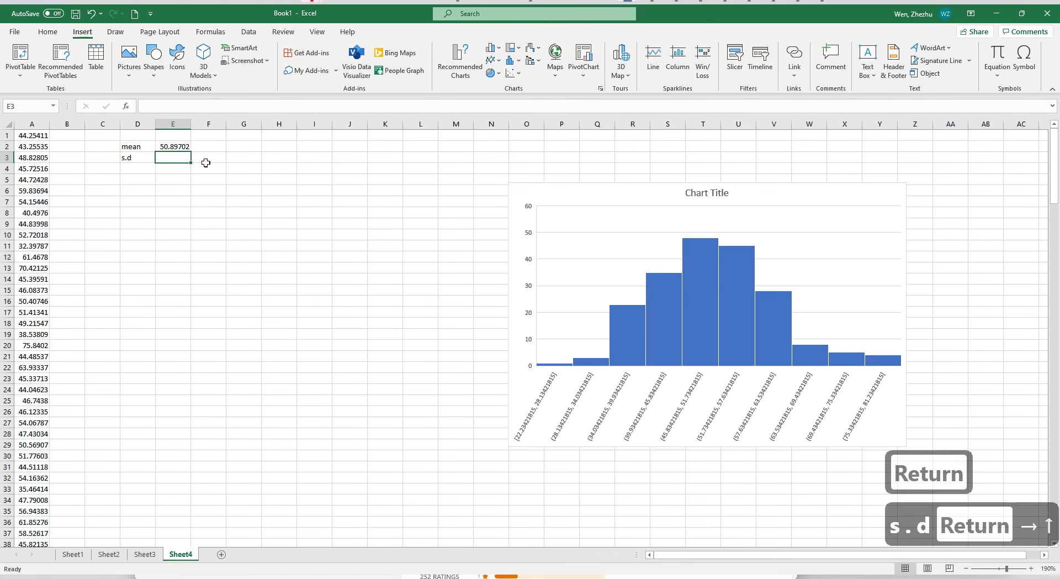
# Step: Compute the population standard deviation of column A in cell E3 with =STDEV.P(A:A)
pyautogui.write('=st.de')
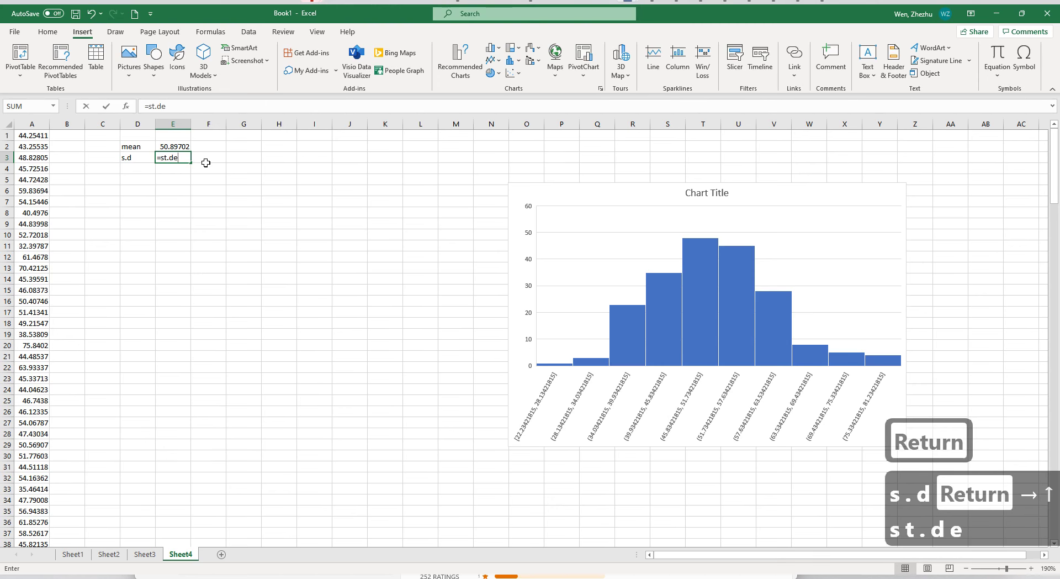
pyautogui.write('v')
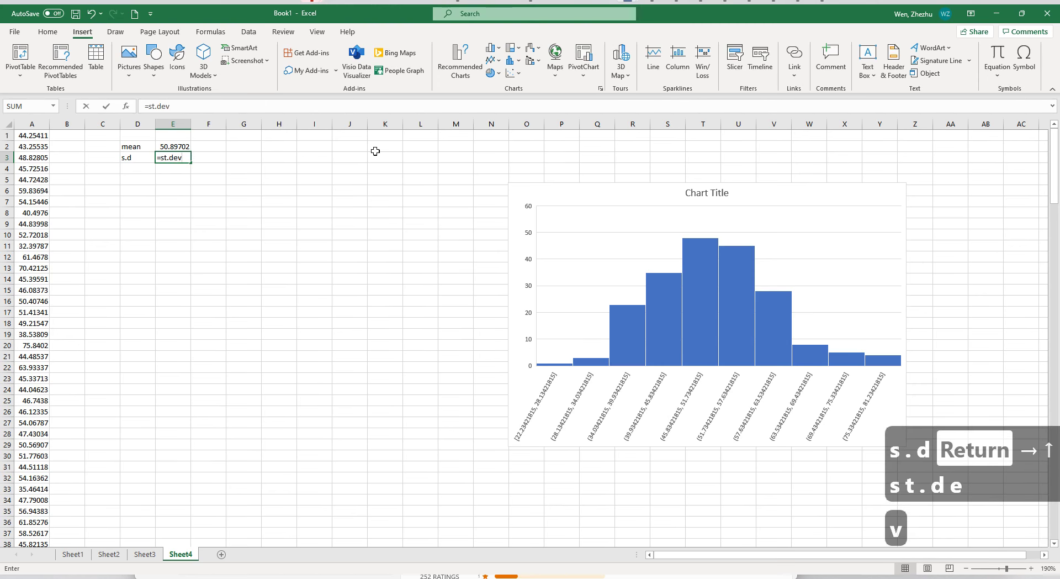
pyautogui.press('BackSpace')
pyautogui.press('BackSpace')
pyautogui.press('BackSpace')
pyautogui.press('BackSpace')
pyautogui.press('BackSpace')
pyautogui.write('t')
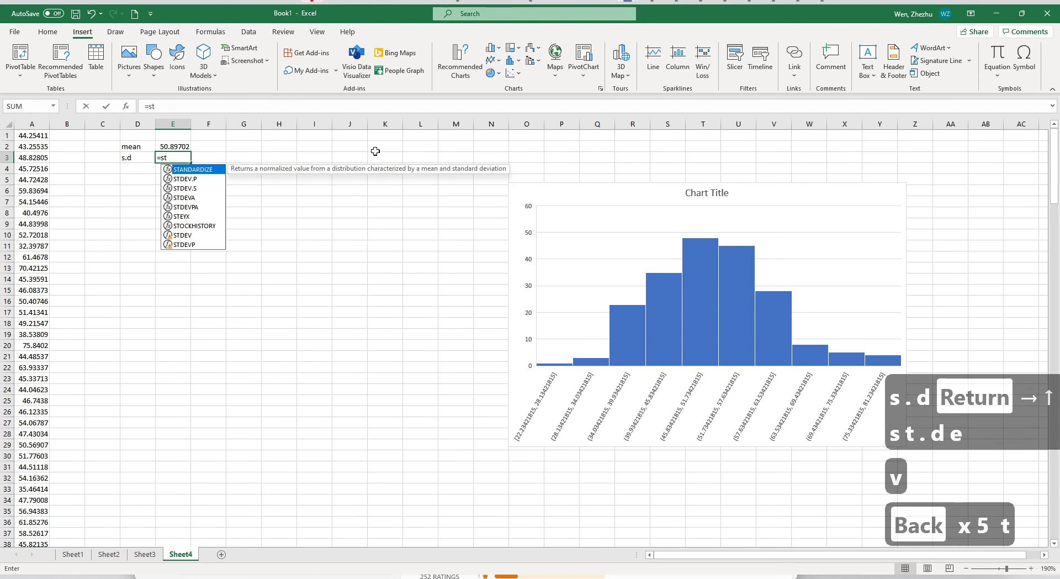
pyautogui.write('dev.')
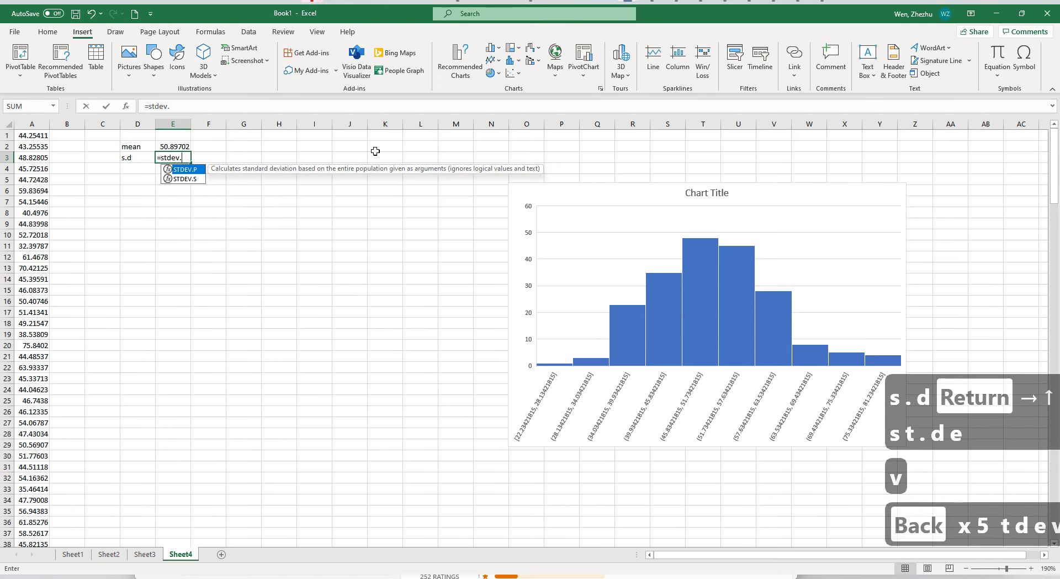
pyautogui.write('p(')
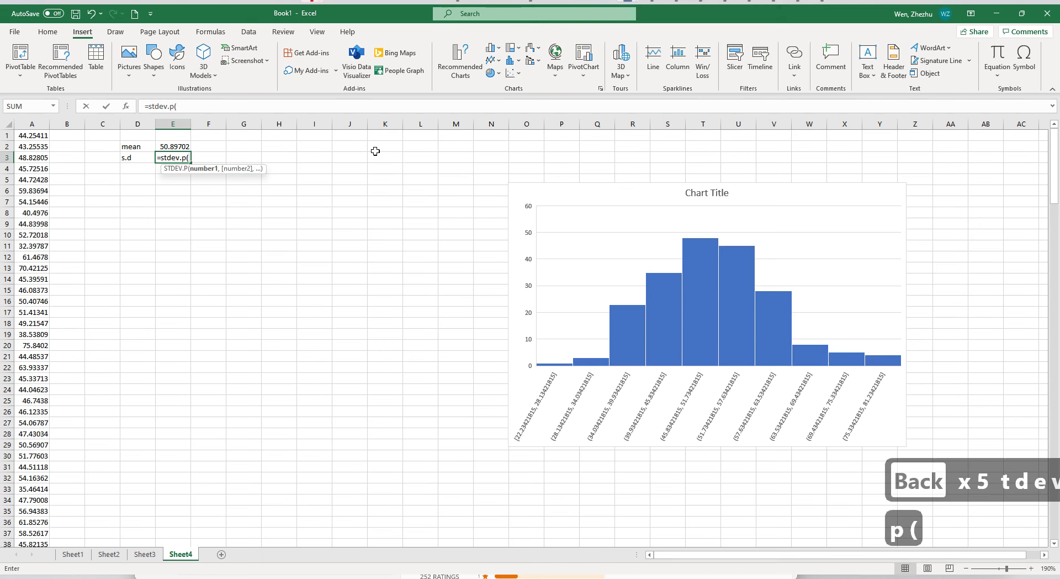
pyautogui.write('A:A)')
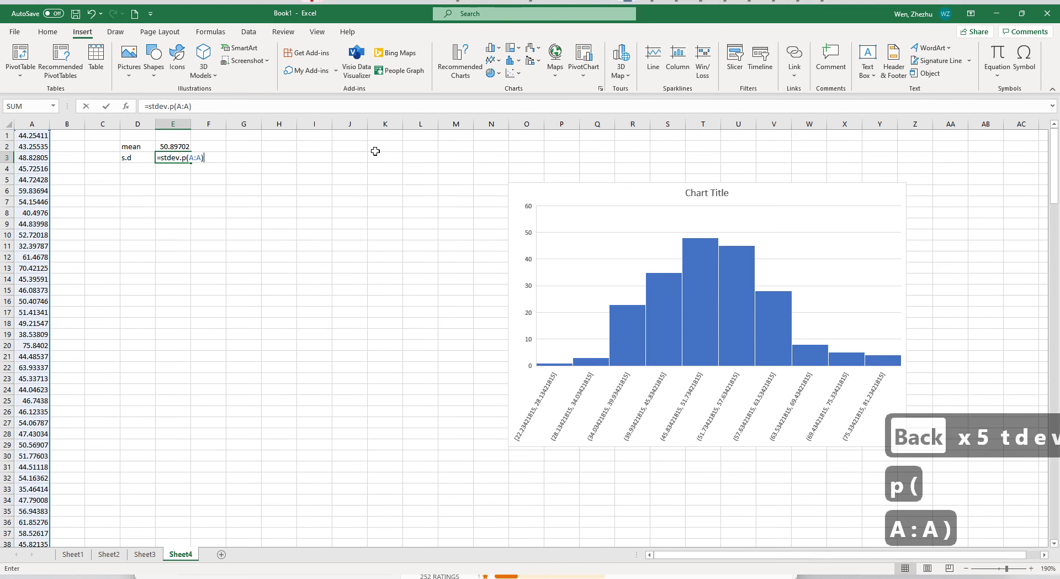
pyautogui.press('Return')
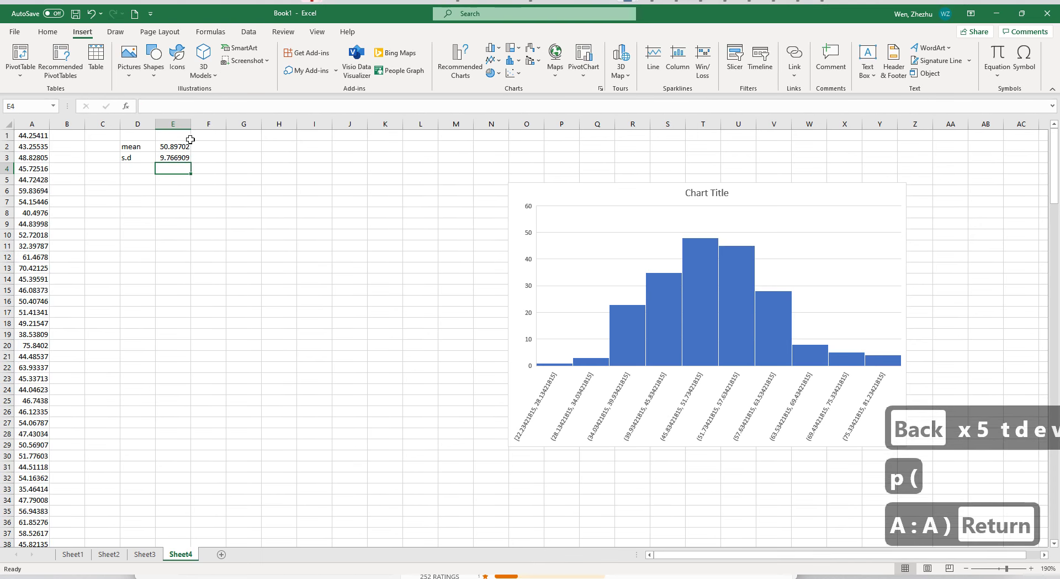
pyautogui.click(185, 158)
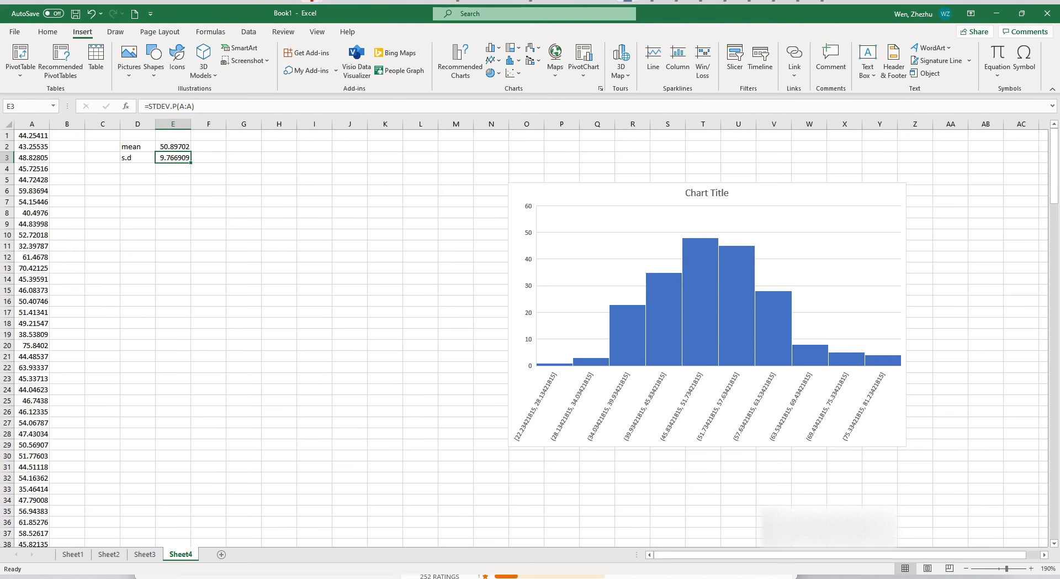
# Step: Switch to the Simulation Guide presentation in PowerPoint, showing the Random Numbers slide
pyautogui.click(748, 576)
pyautogui.click(788, 550)
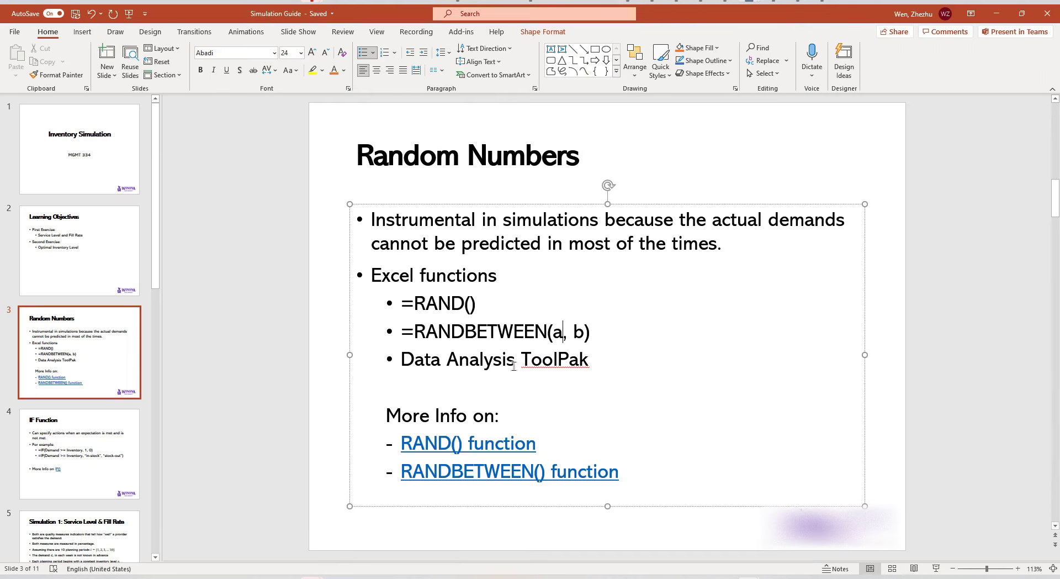